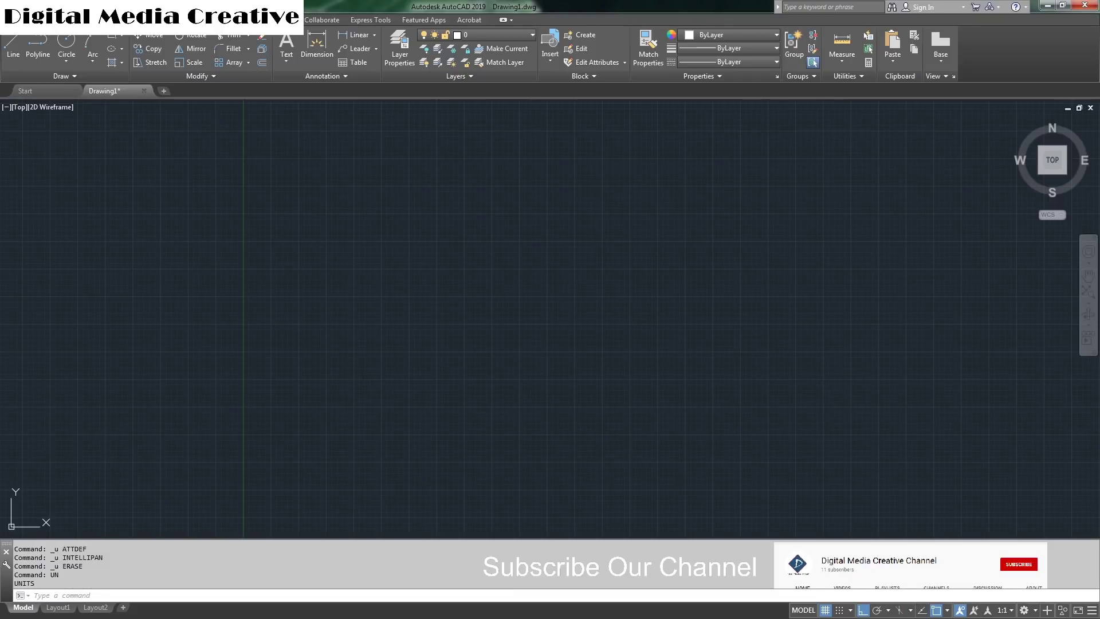
Zoom to the old BEDROOM / 10 m2 tag and window-select its four objects.
scroll(442, 284, up, 3)
middle_drag(442, 285, 422, 387)
scroll(422, 346, up, 3)
scroll(422, 346, down, 2)
scroll(418, 381, up, 4)
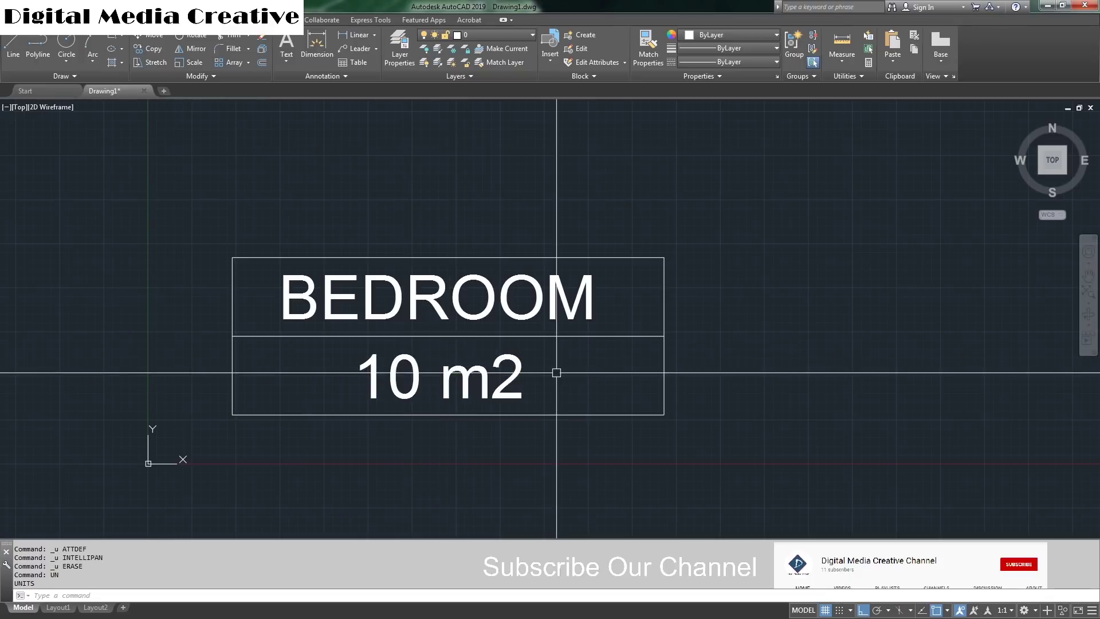
click(213, 234)
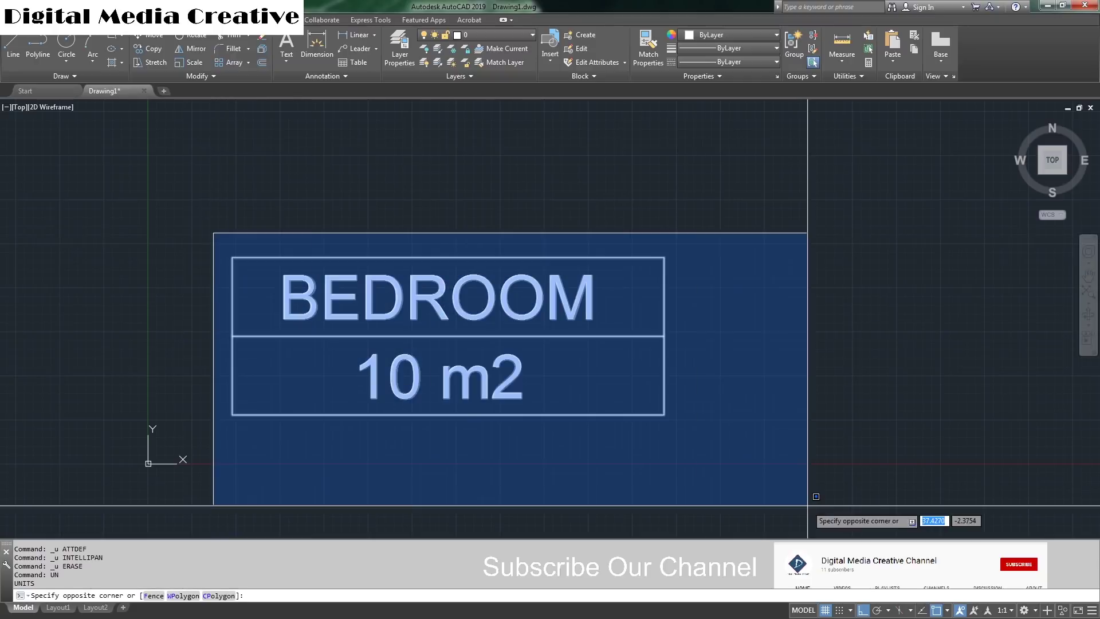
click(797, 486)
Erase the selected tag objects, leaving the drawing empty.
text(e)
key(Return)
scroll(692, 466, down, 2)
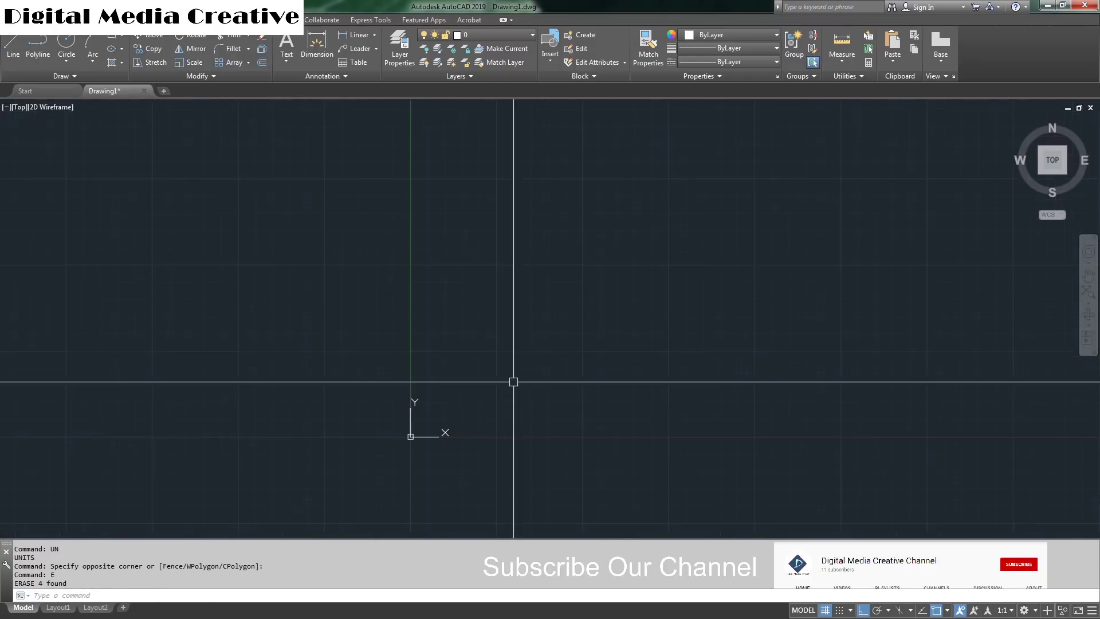
middle_drag(513, 381, 430, 393)
Start a new attribute definition (ATT) with the tag ROOMNAME.
text(ATT)
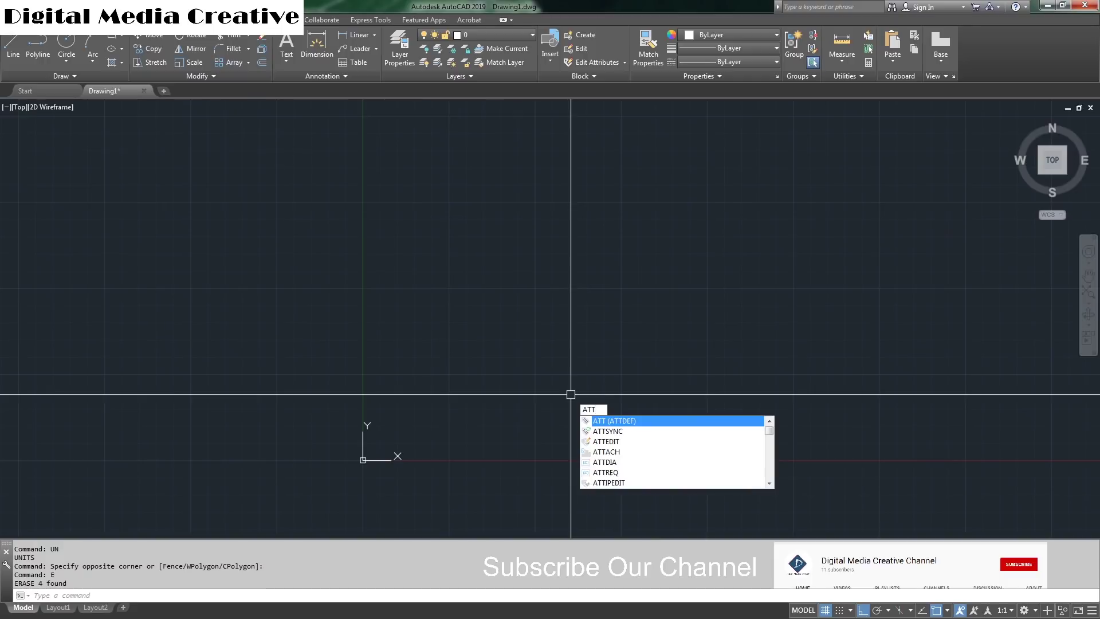
key(Return)
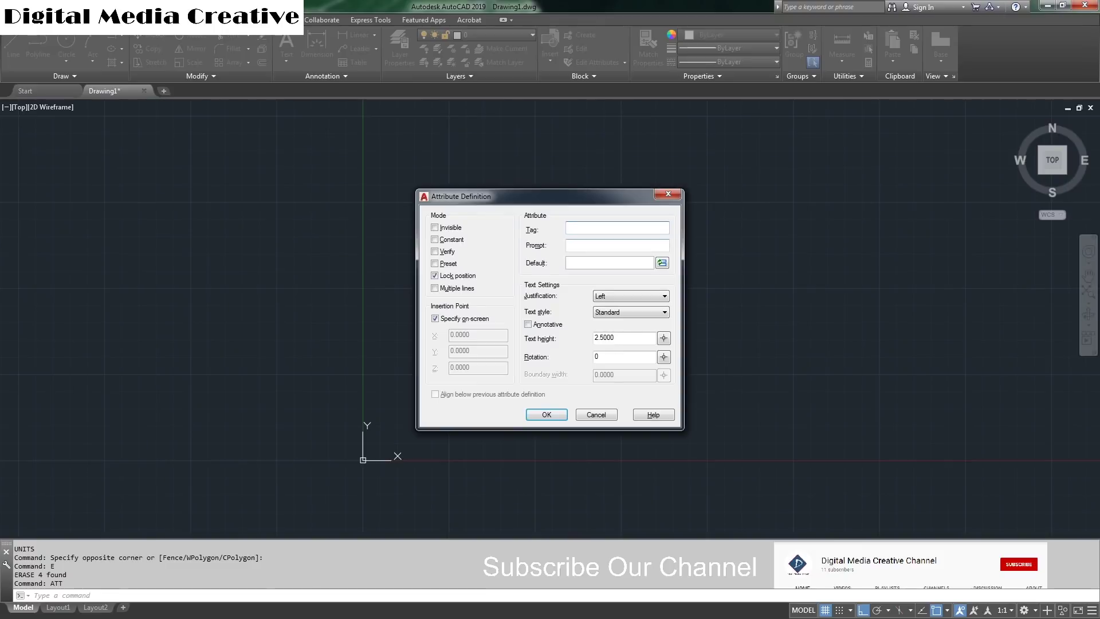
text(ROOM NAME)
key(BackSpace)
key(BackSpace)
key(BackSpace)
key(BackSpace)
text(NAME)
click(616, 245)
Set the attribute's prompt and default value both to ROOM NAME.
text(R)
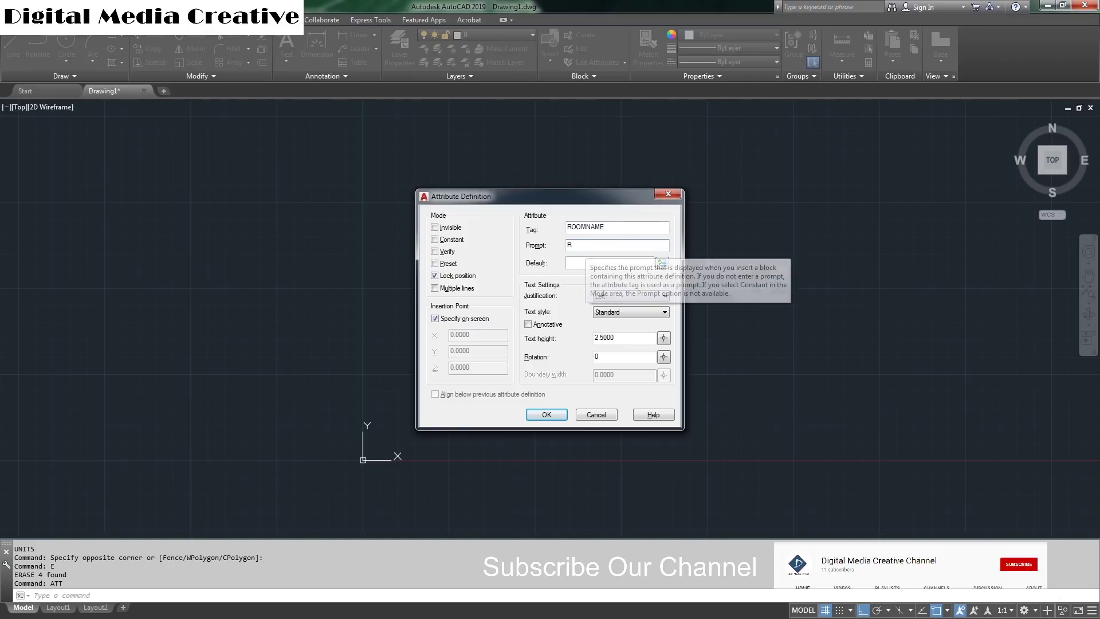
text(OOM NAME)
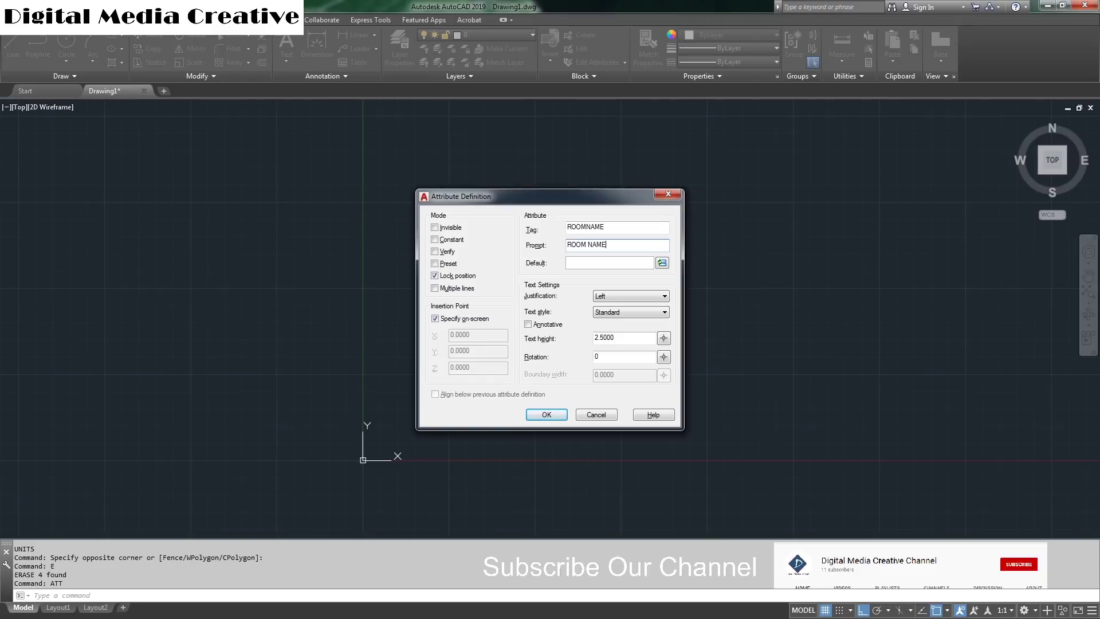
key(shift+Home)
key(ctrl+c)
key(Tab)
key(ctrl+v)
key(shift+Tab)
key(shift+Tab)
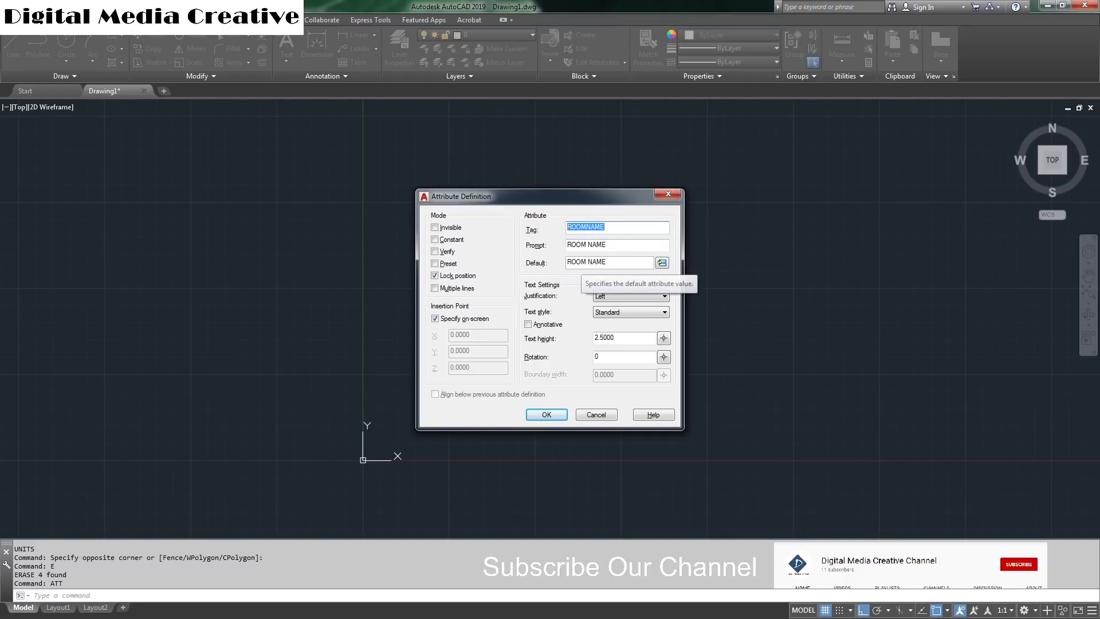
key(Tab)
key(Tab)
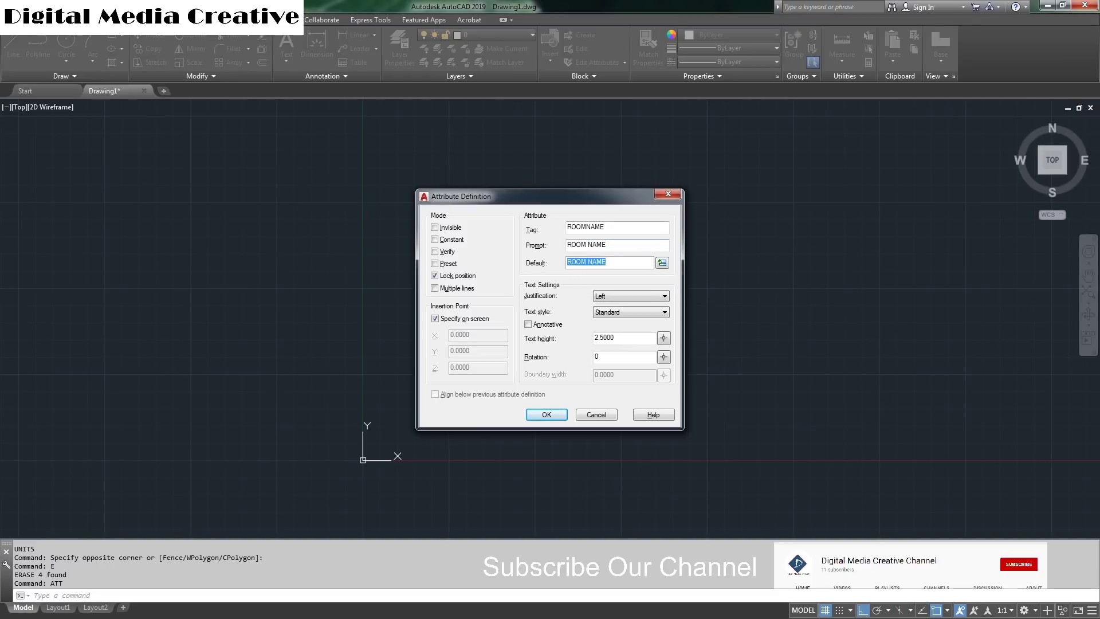
Give the attribute Middle center justification, Standard text style and 2.5000 text height.
key(Tab)
click(630, 296)
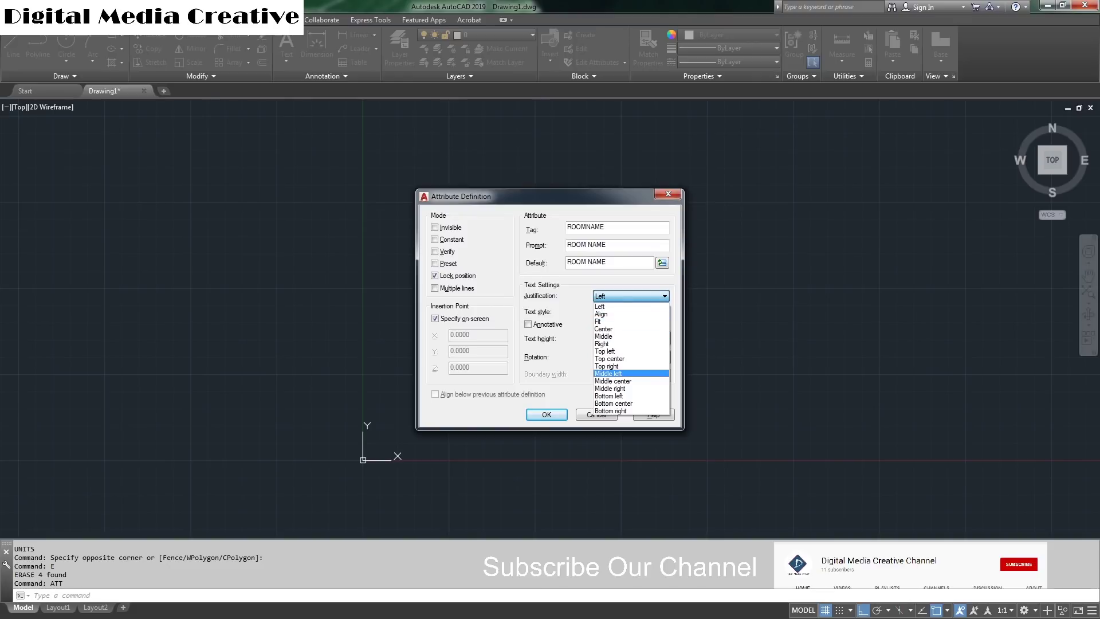
click(612, 381)
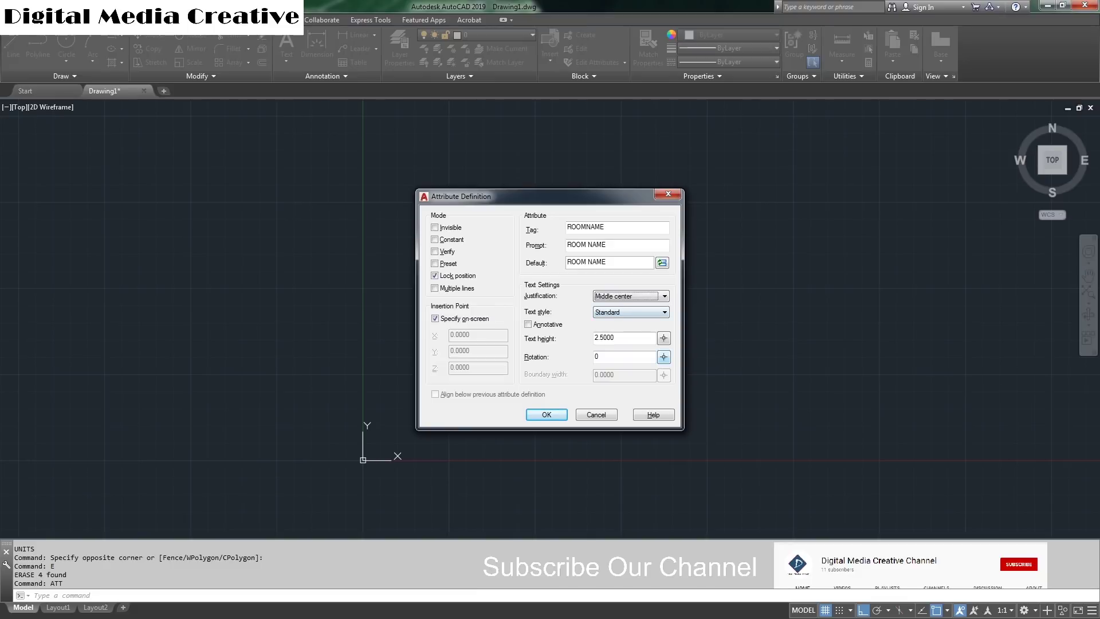
click(630, 312)
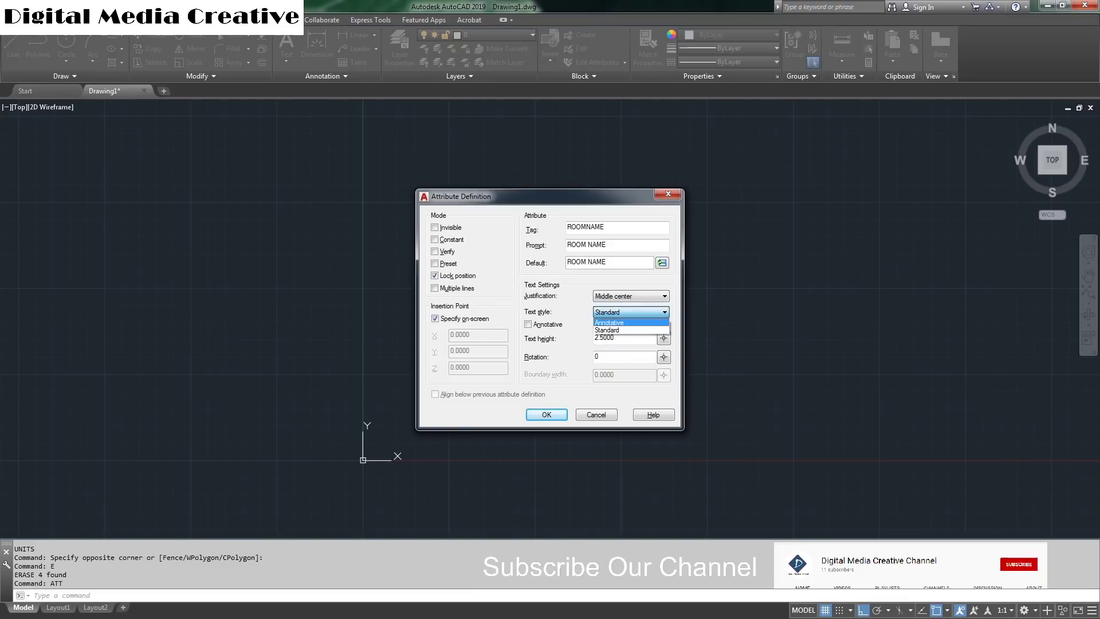
key(Escape)
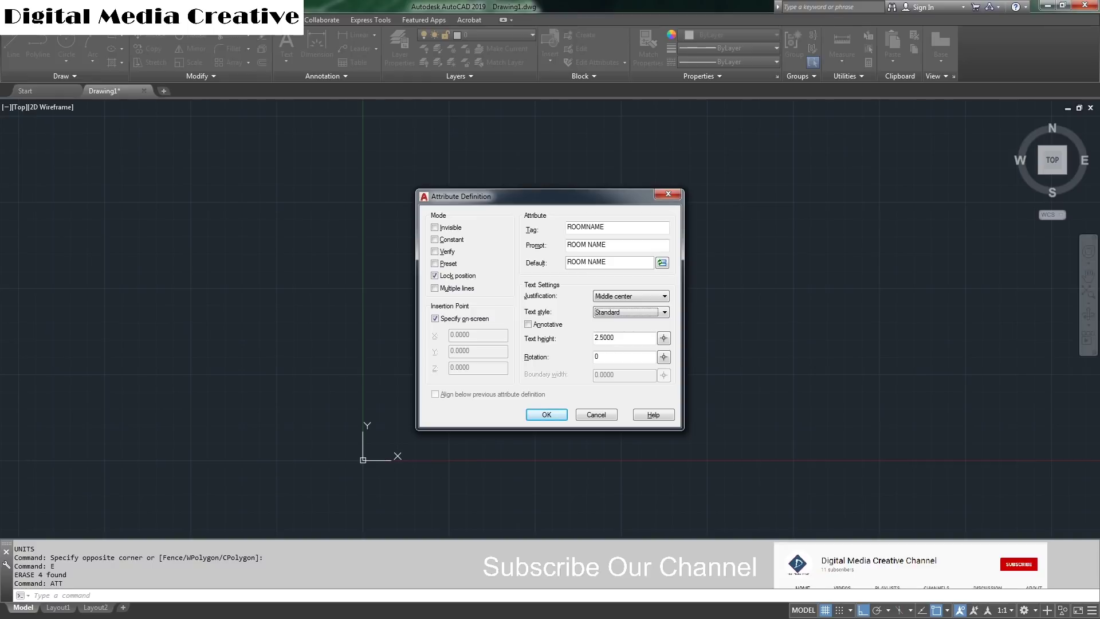
click(625, 338)
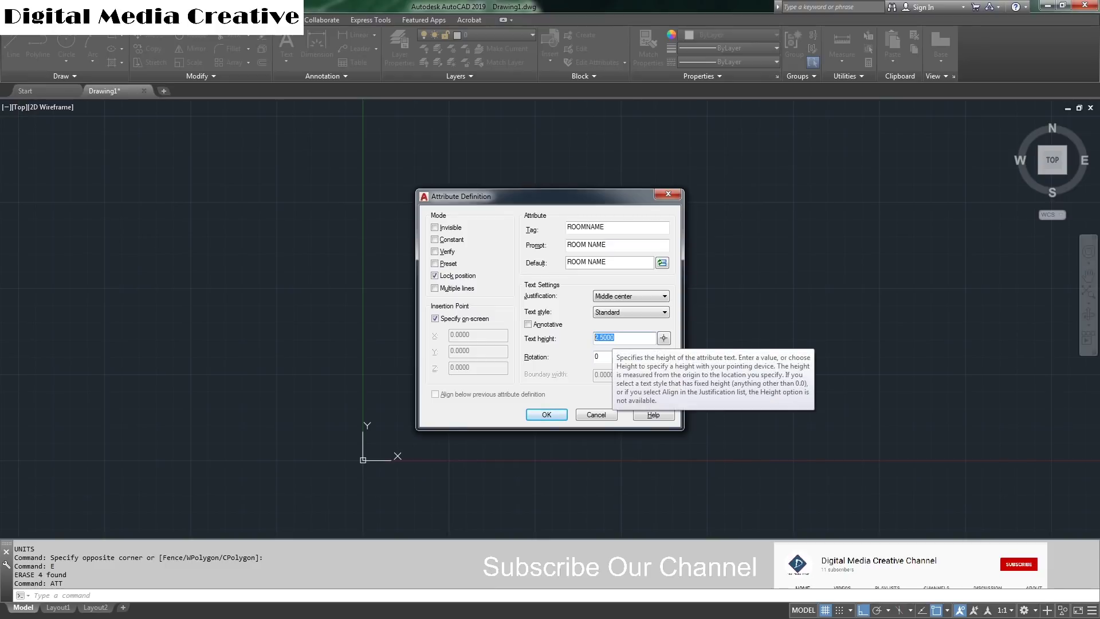
click(614, 338)
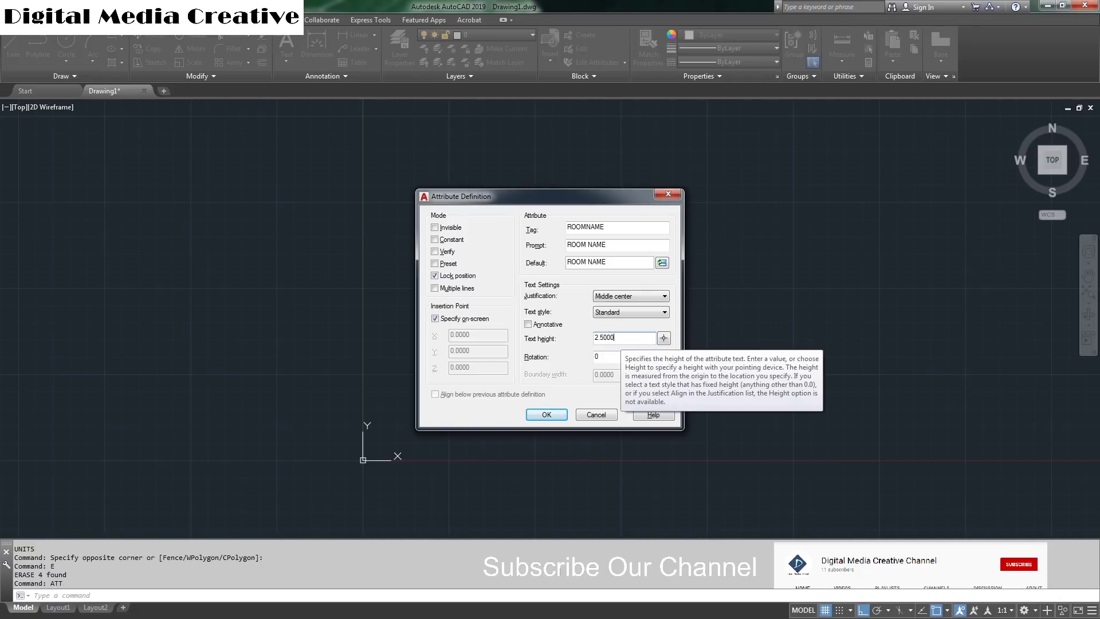
double_click(605, 338)
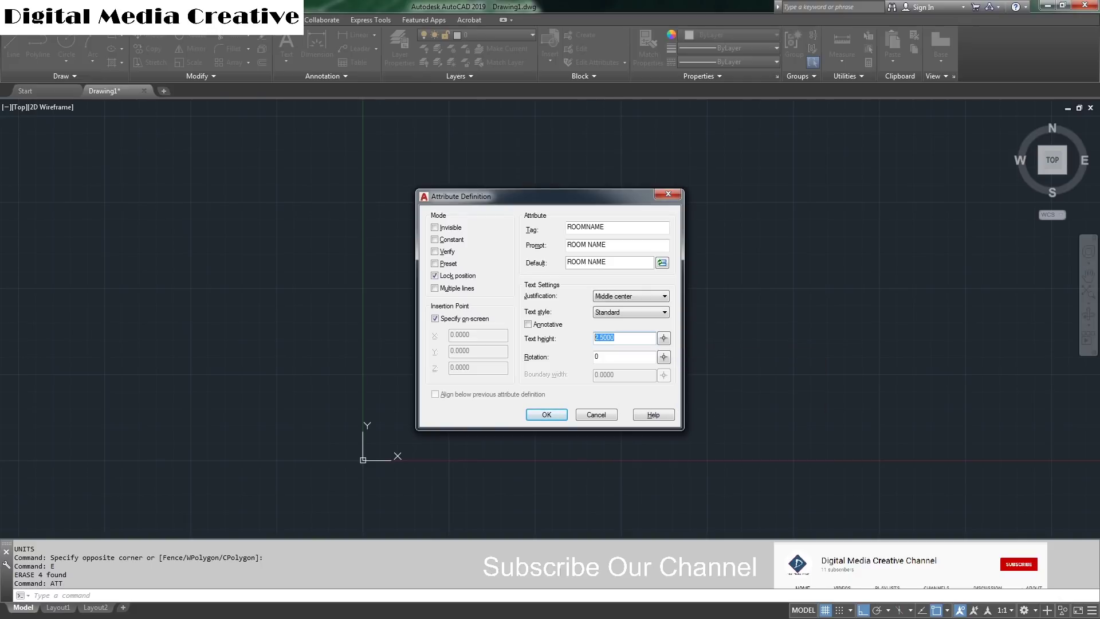
key(Tab)
Place the ROOMNAME attribute in the drawing and review its definition.
key(Return)
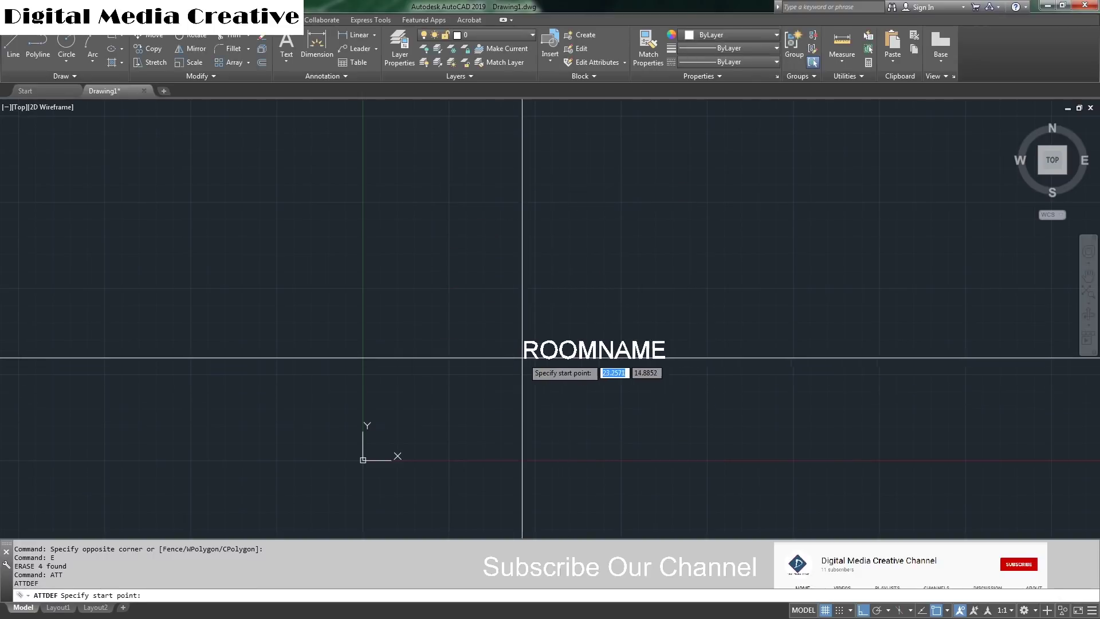
click(368, 412)
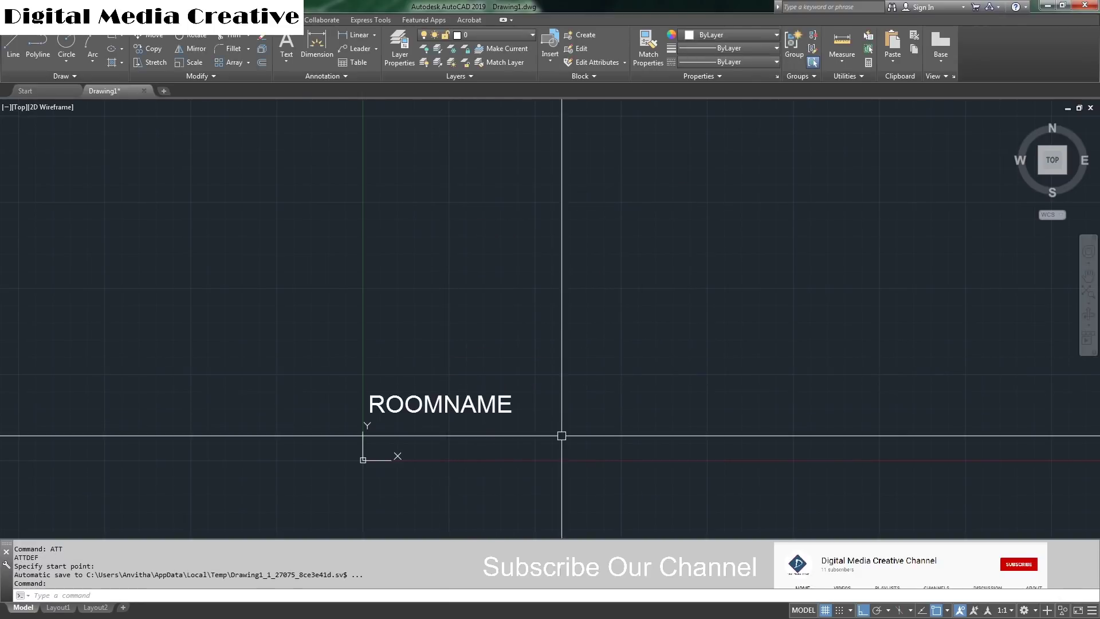
scroll(410, 407, up, 4)
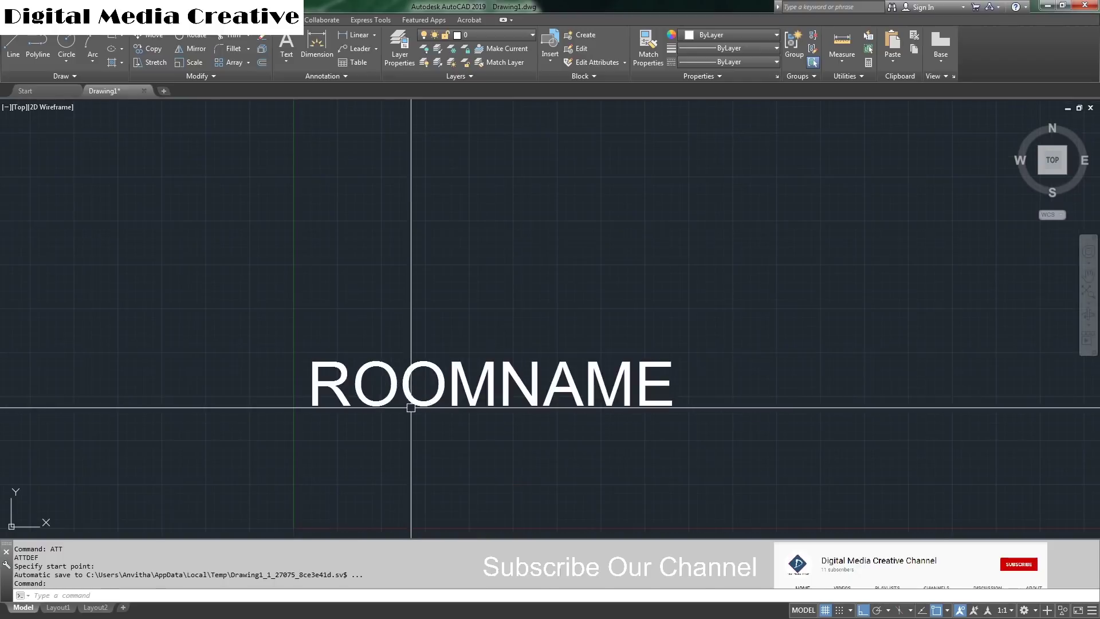
click(490, 383)
double_click(491, 382)
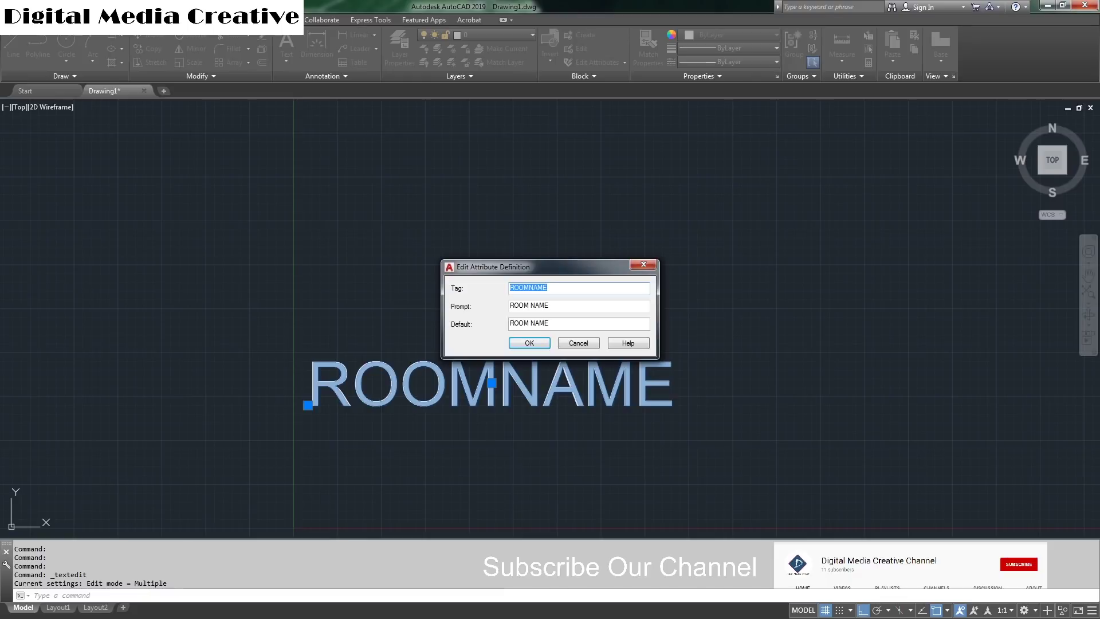
key(Tab)
key(Tab)
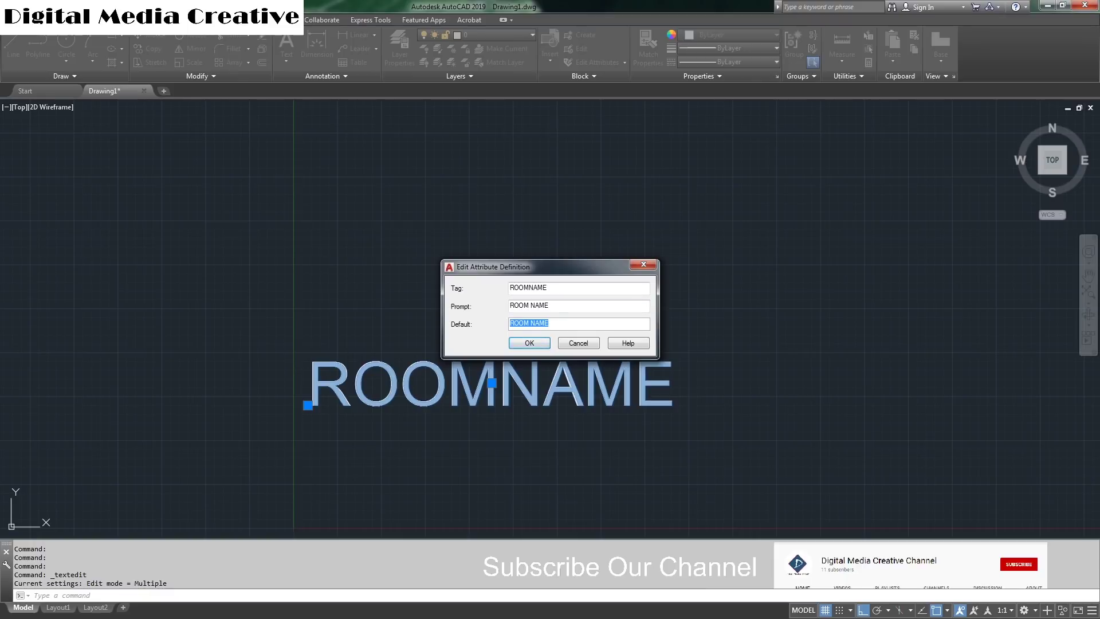
key(Return)
key(Escape)
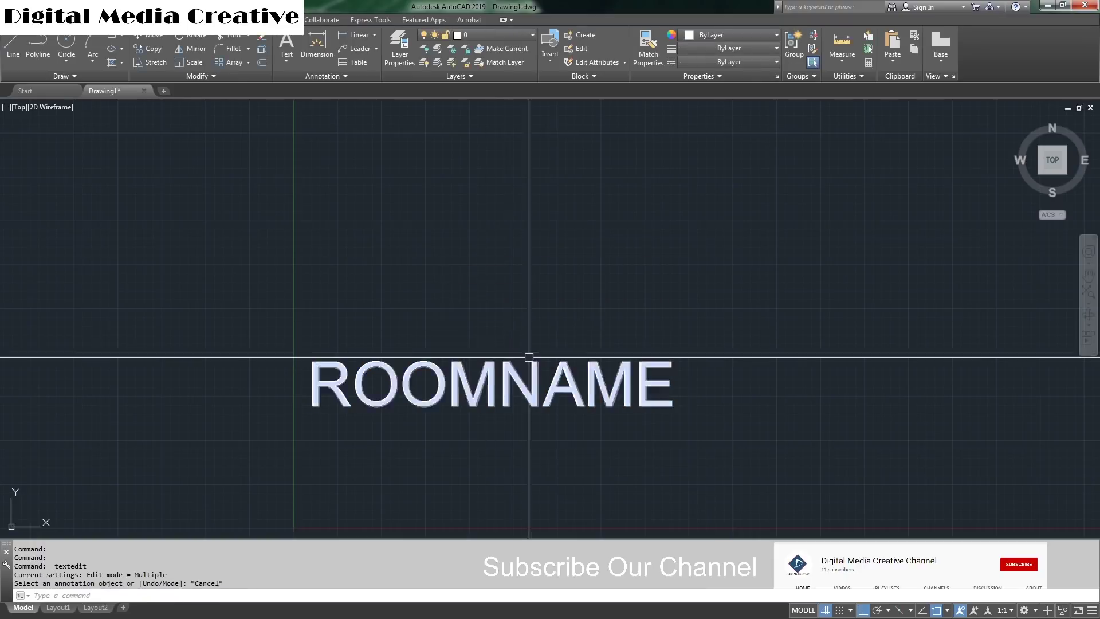
scroll(636, 367, down, 3)
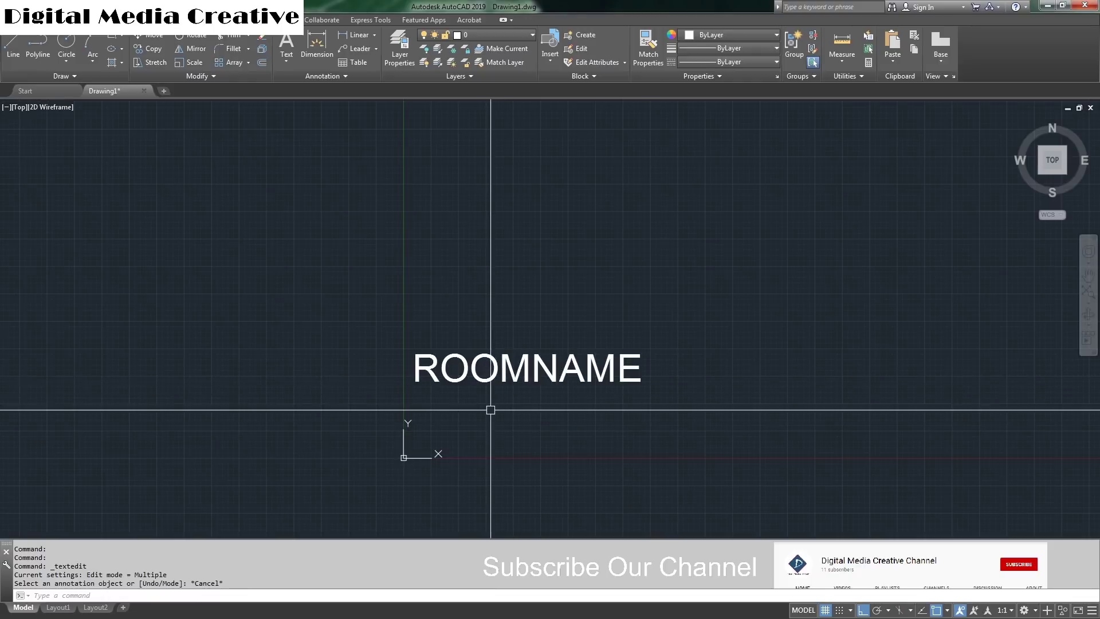
Copy the ROOMNAME attribute to a spot just below the original.
text(ATT)
key(Return)
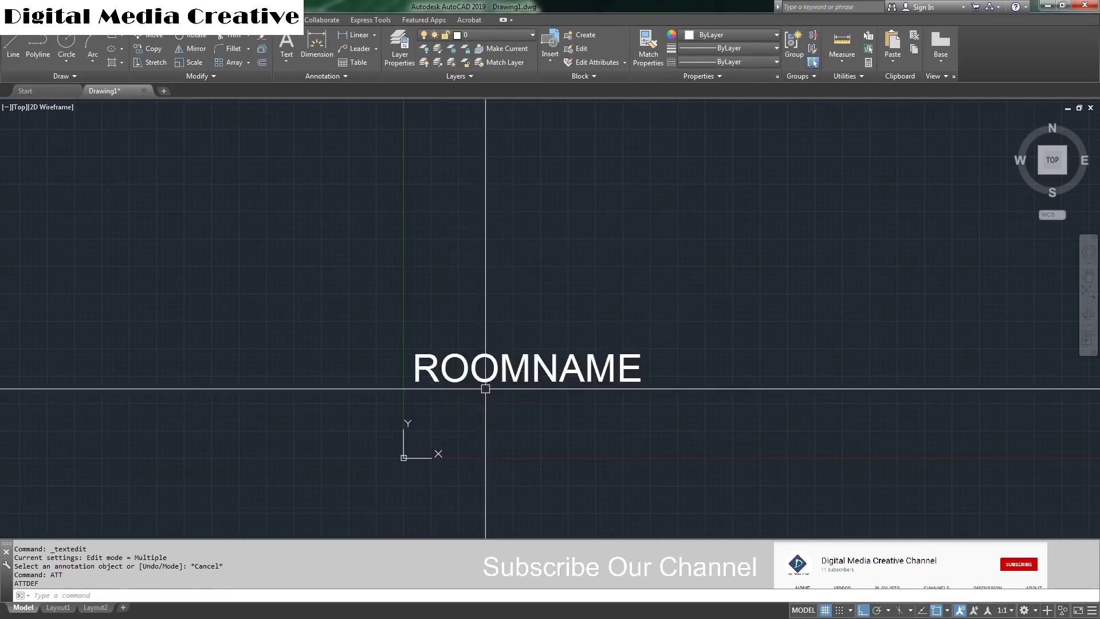
click(474, 377)
text(CO)
key(Return)
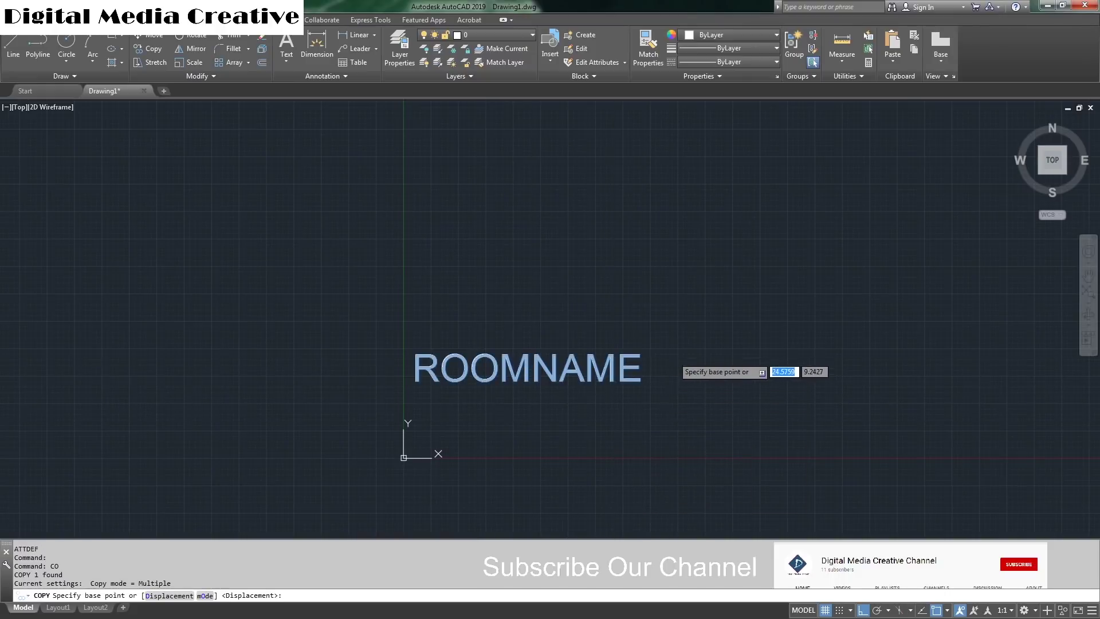
click(673, 356)
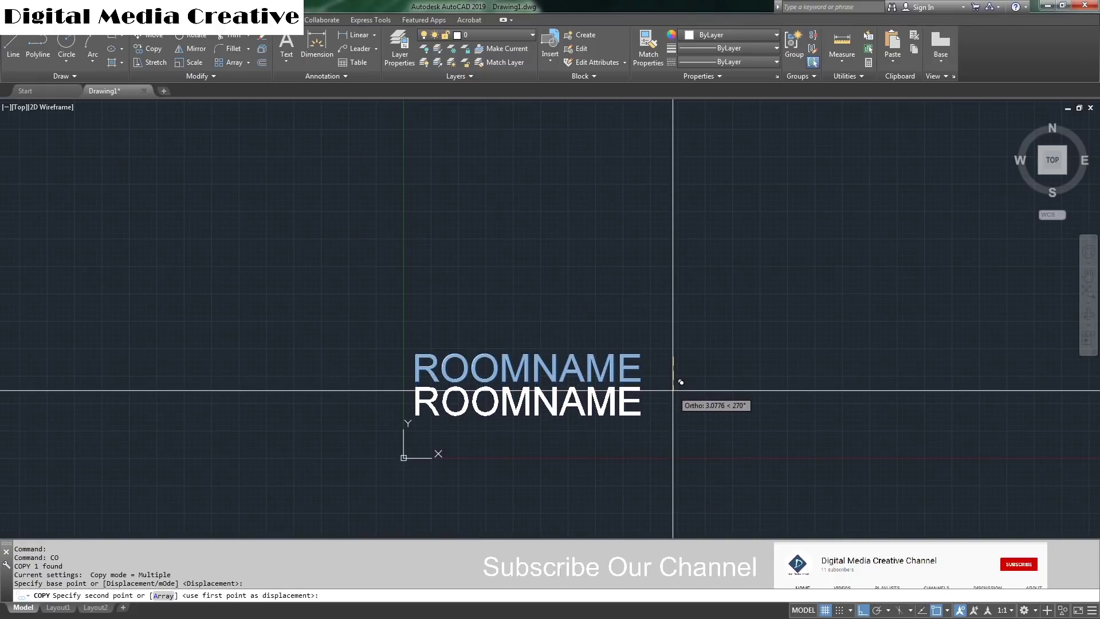
click(673, 391)
key(Return)
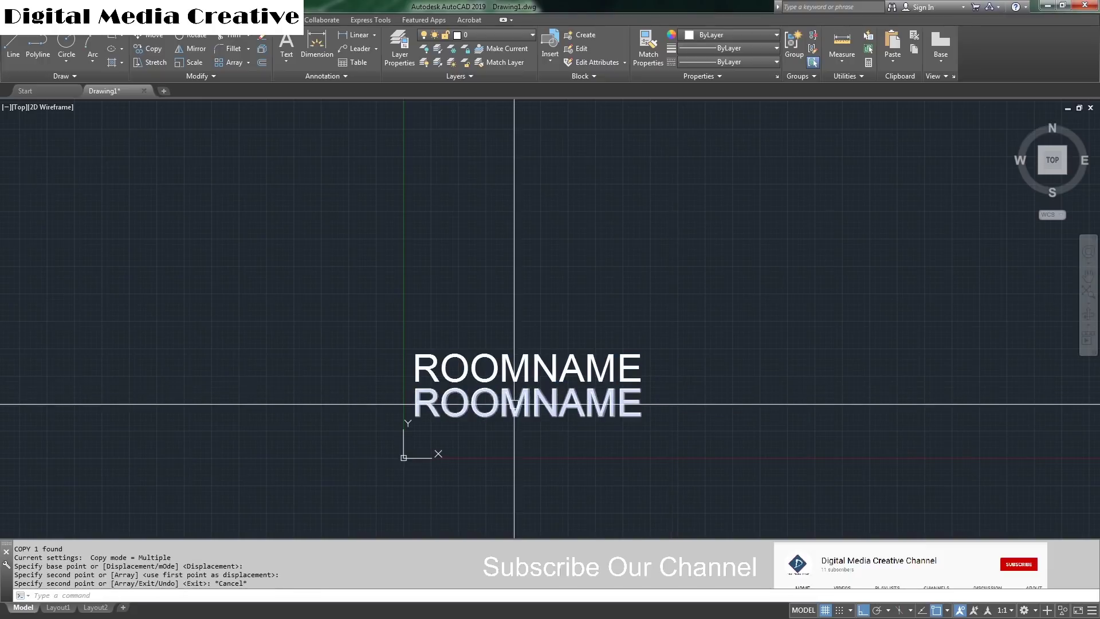
Change the copy's tag, prompt and default value to AREA.
double_click(513, 401)
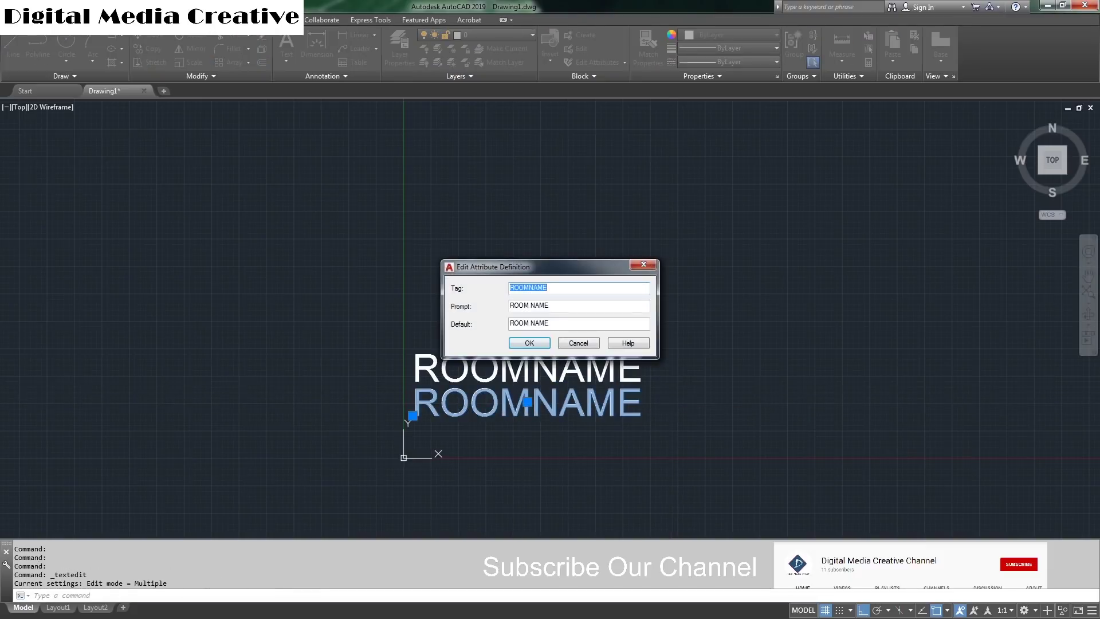
text(AREA)
key(shift+Home)
key(ctrl+c)
key(Tab)
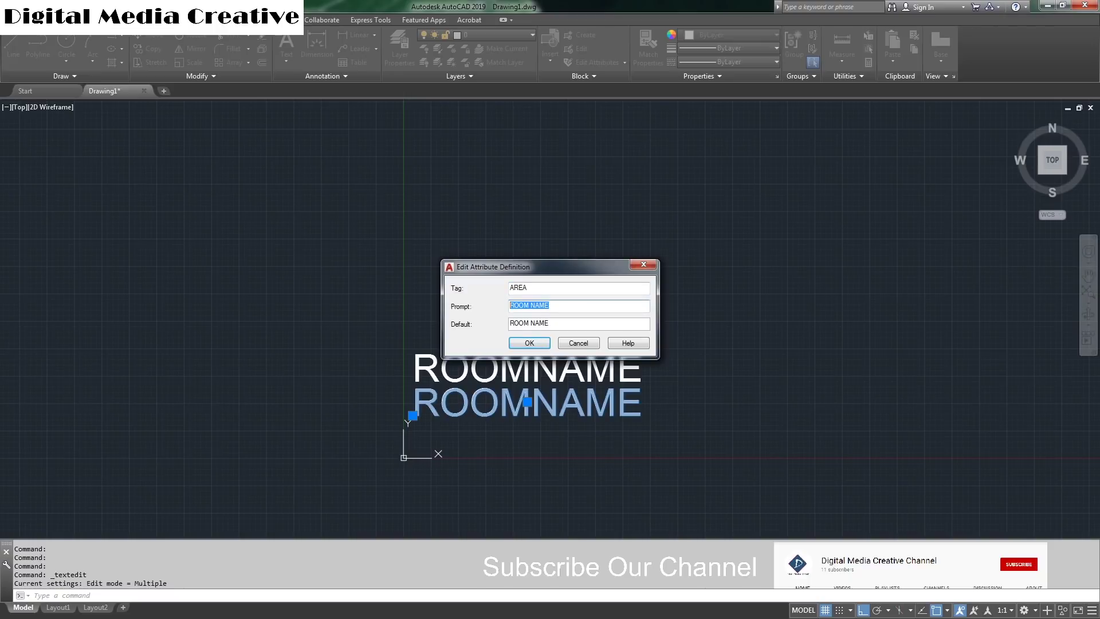
key(ctrl+v)
key(Tab)
key(ctrl+v)
key(Return)
key(Escape)
Select the AREA attribute and start moving it.
click(574, 405)
scroll(639, 400, up, 2)
text(M)
key(Return)
Draw a rectangle framing both the ROOMNAME and AREA attributes.
click(640, 401)
key(Escape)
key(Escape)
key(Escape)
text(REC)
key(Return)
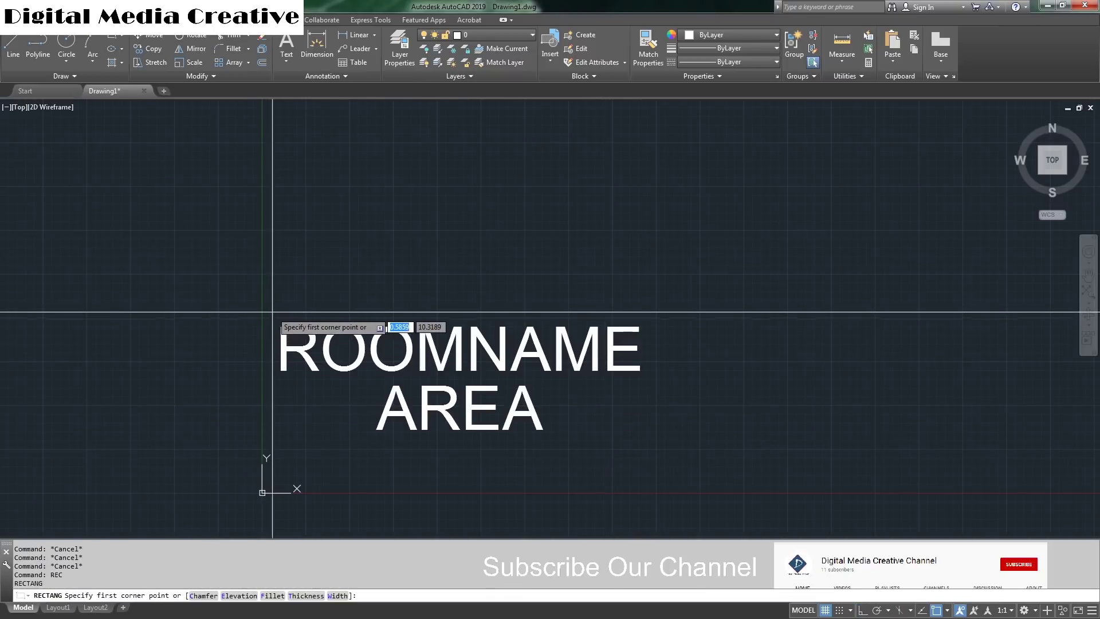
click(272, 314)
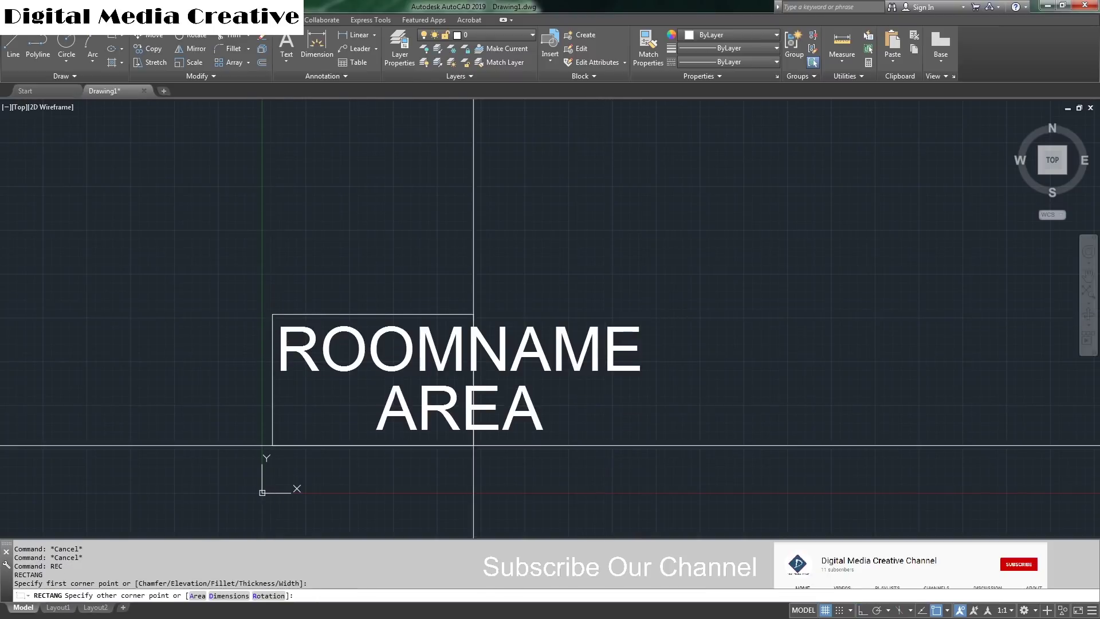
click(652, 441)
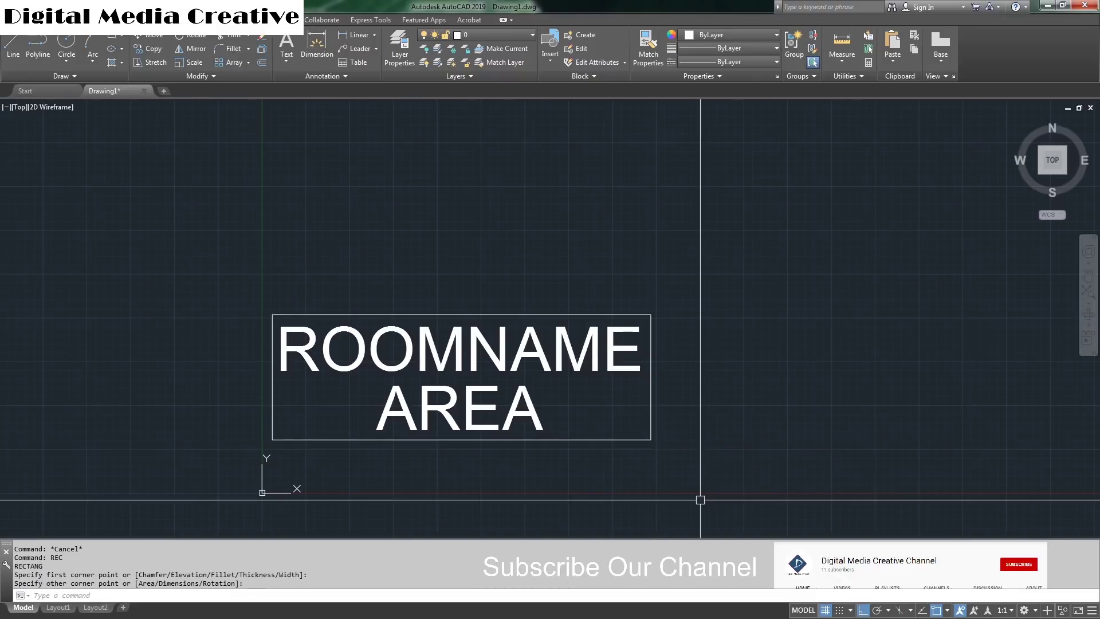
Draw a horizontal divider line between the rectangle's left and right midpoints.
text(l)
key(Return)
click(273, 377)
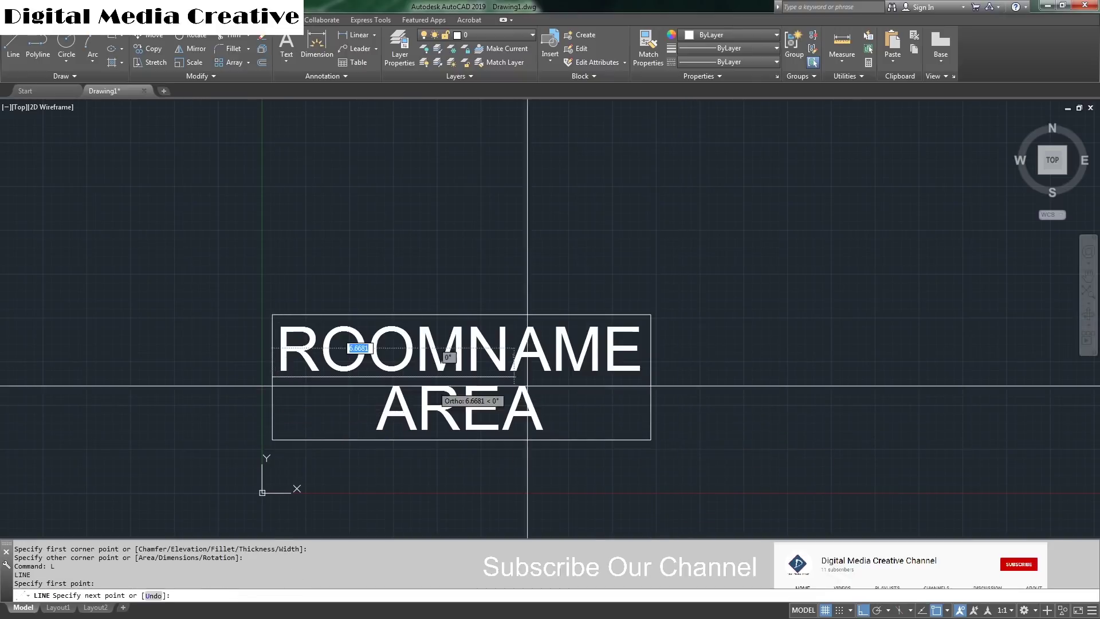
click(651, 377)
key(Escape)
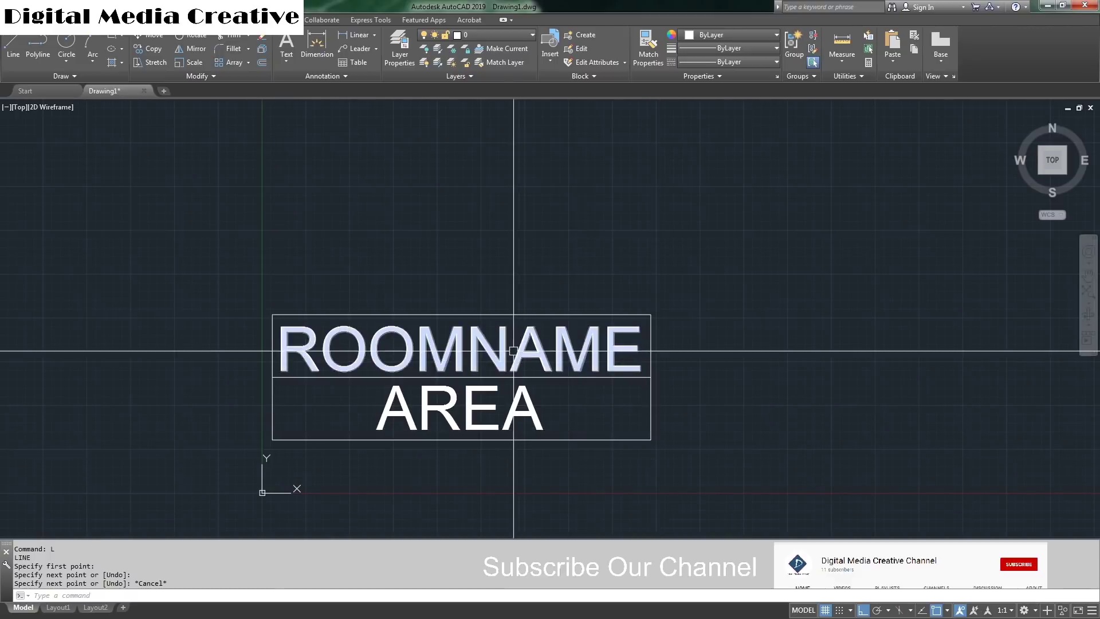
Check the ROOMNAME attribute's position and definition, leaving it unchanged.
click(535, 347)
text(m)
key(Return)
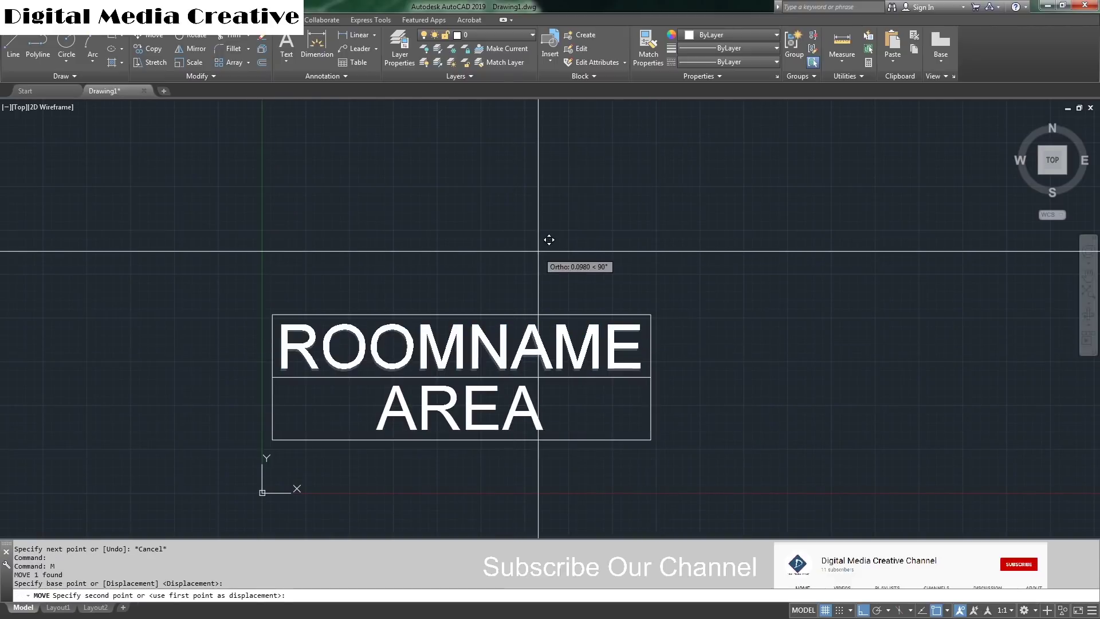
click(538, 280)
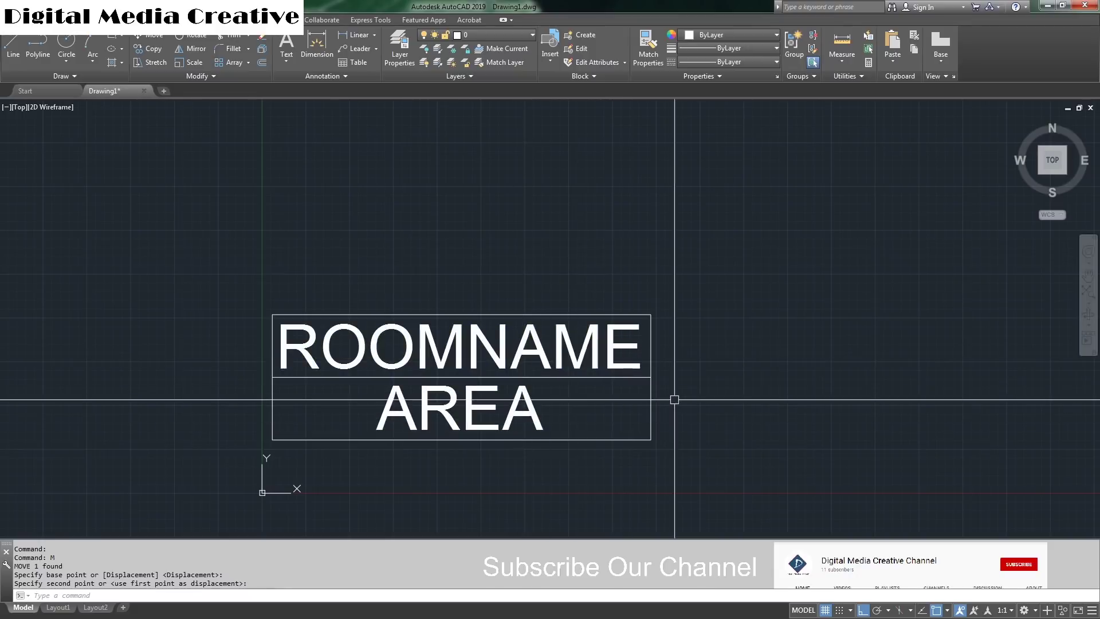
key(Escape)
key(Escape)
double_click(509, 349)
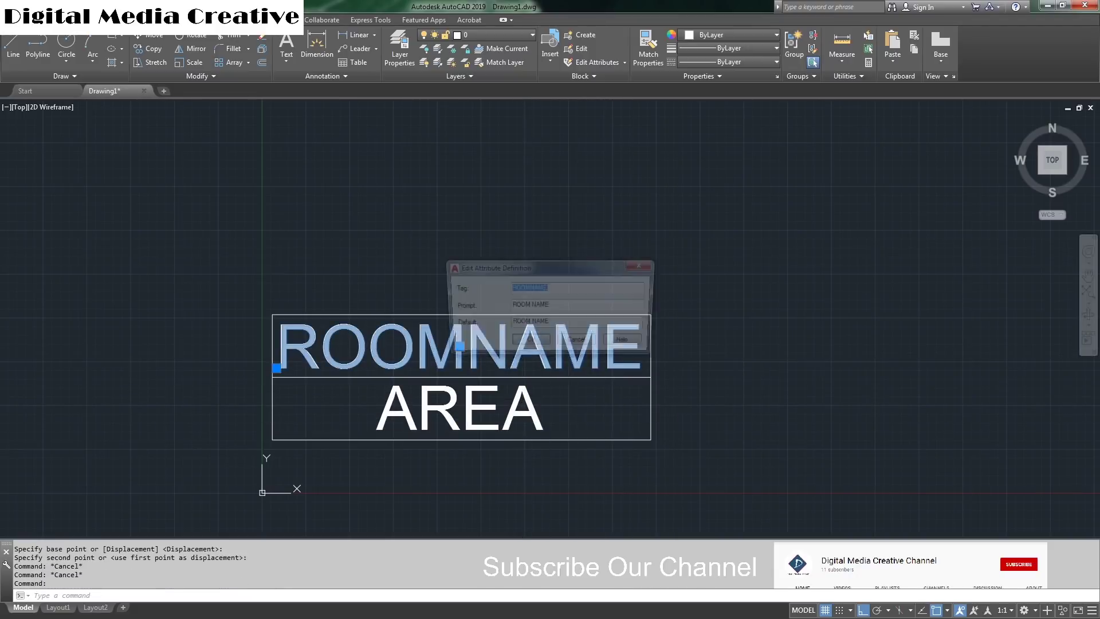
key(Escape)
key(Escape)
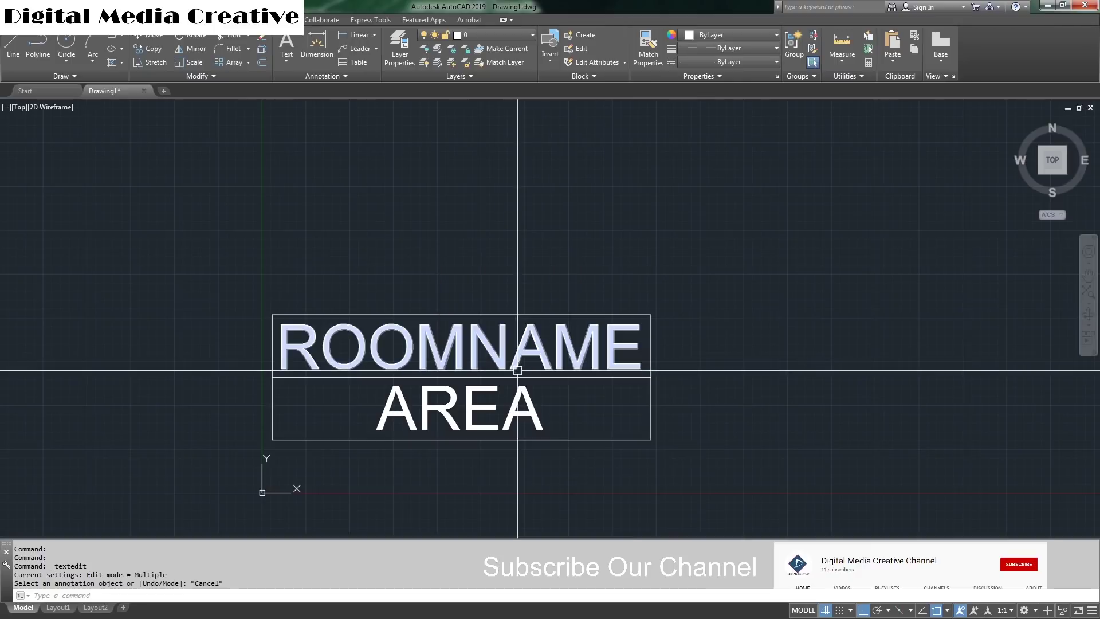
Name the new block ROOM TAG and set its base point at the divider's middle.
text(B)
key(Return)
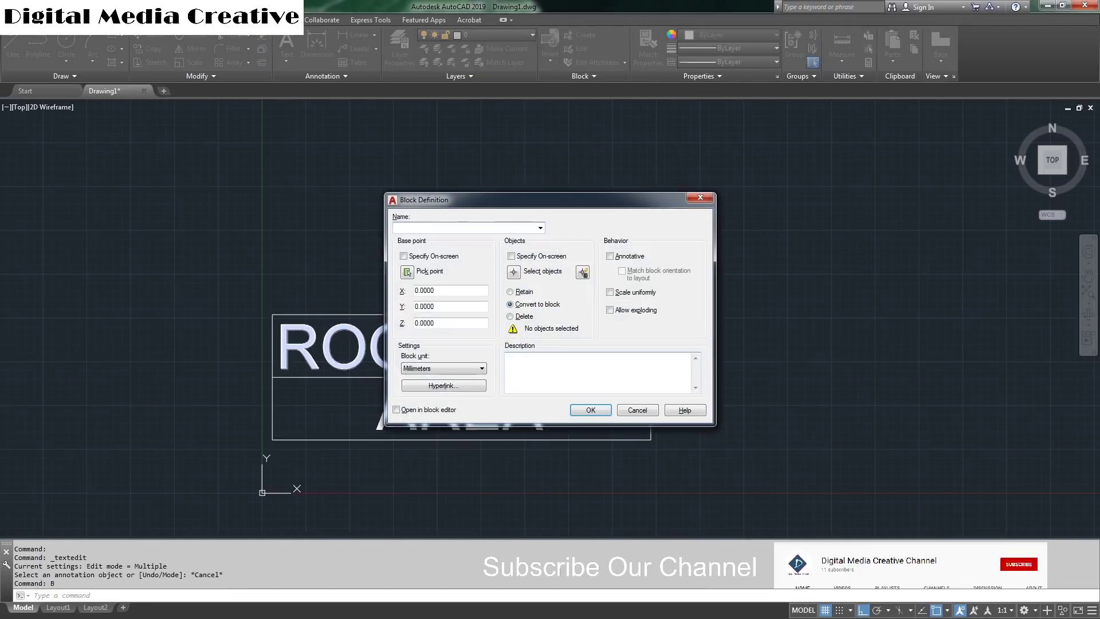
text(ROOM TAG)
click(406, 272)
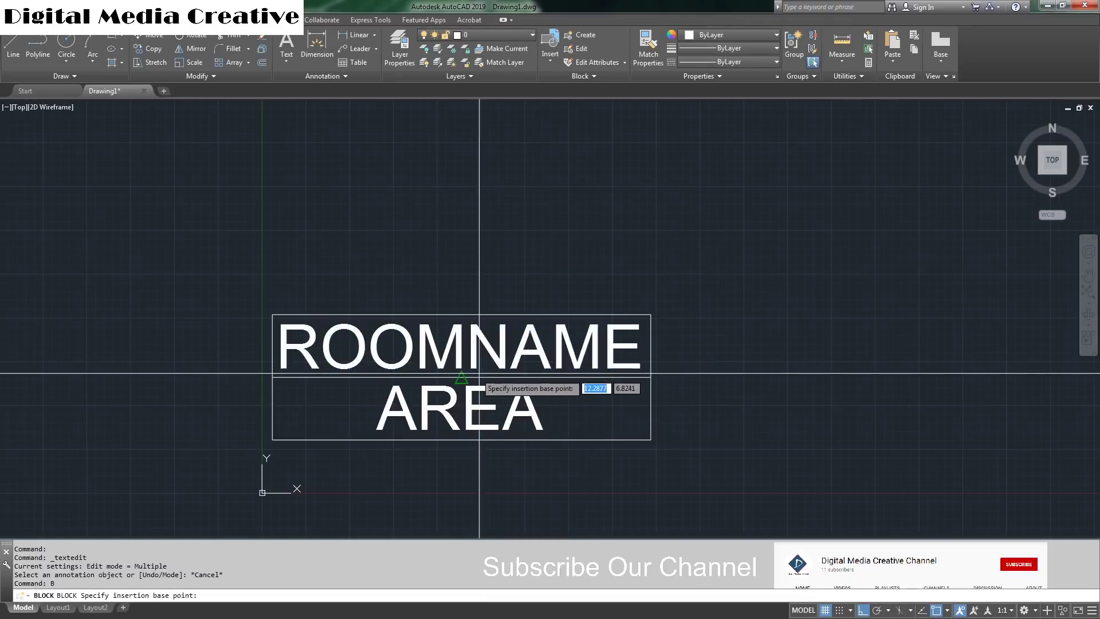
click(479, 372)
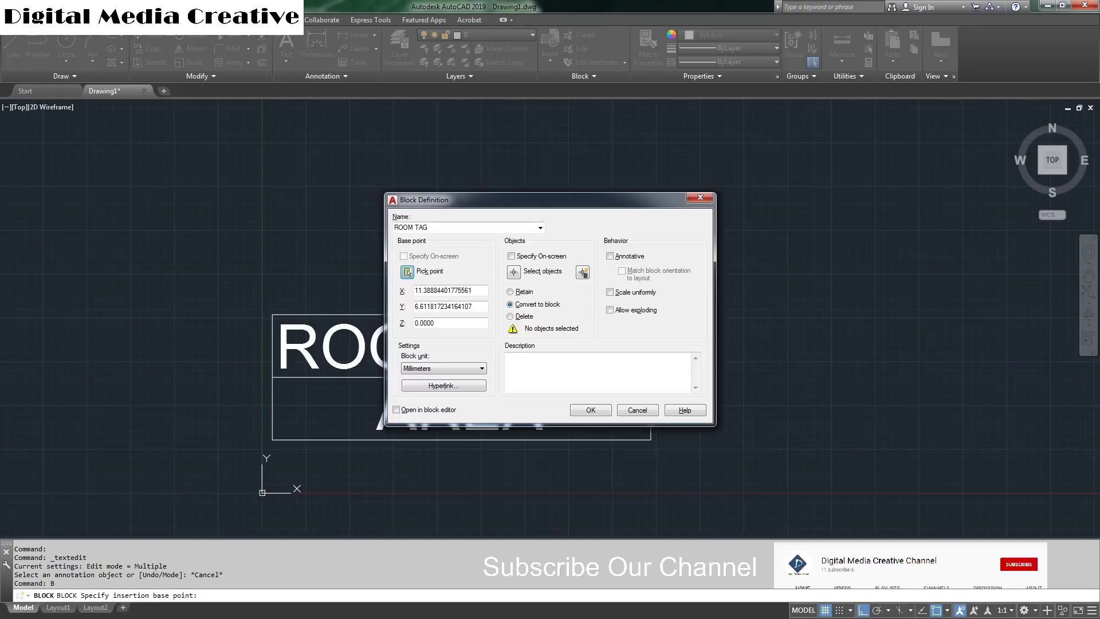
Window-select all four tag objects to include in the block.
click(513, 272)
click(212, 236)
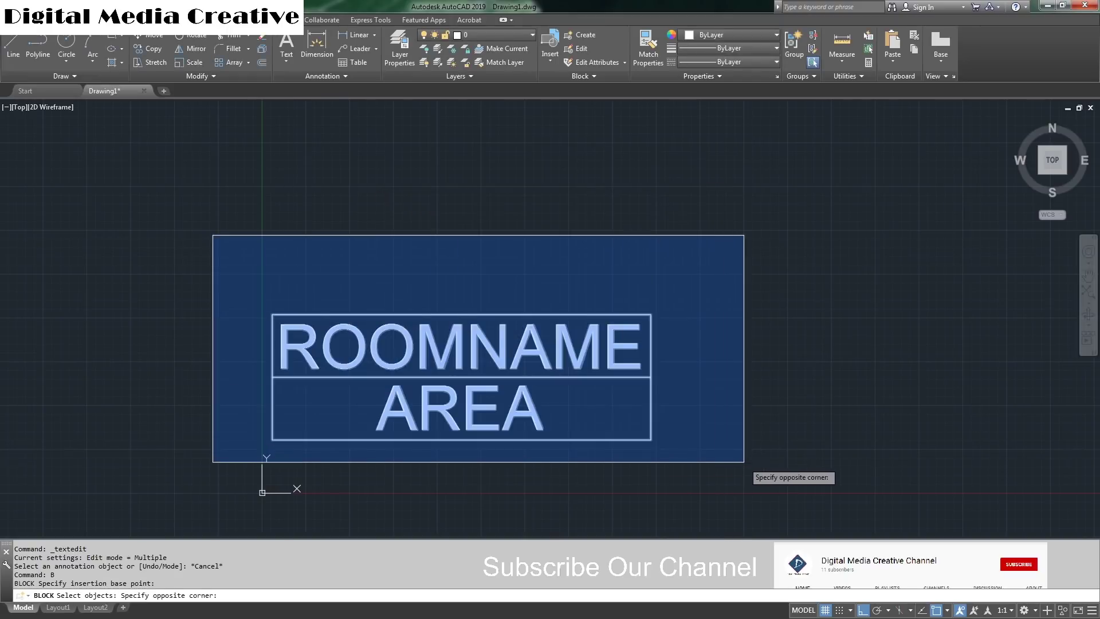
click(745, 462)
key(Return)
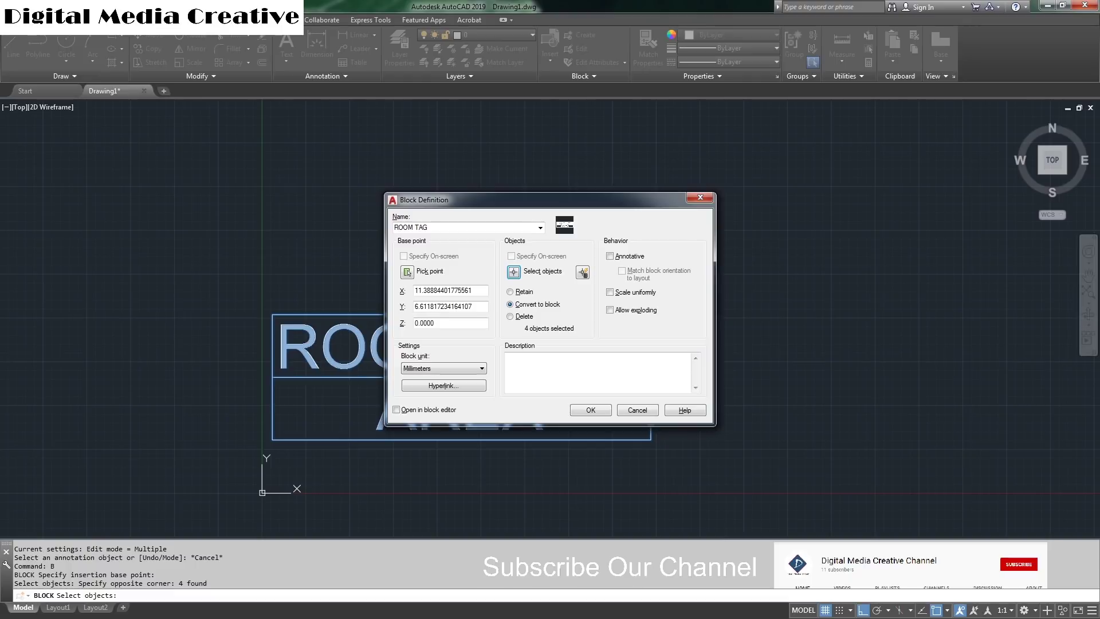
Leave Allow exploding turned off and confirm the ROOM TAG block definition.
click(610, 309)
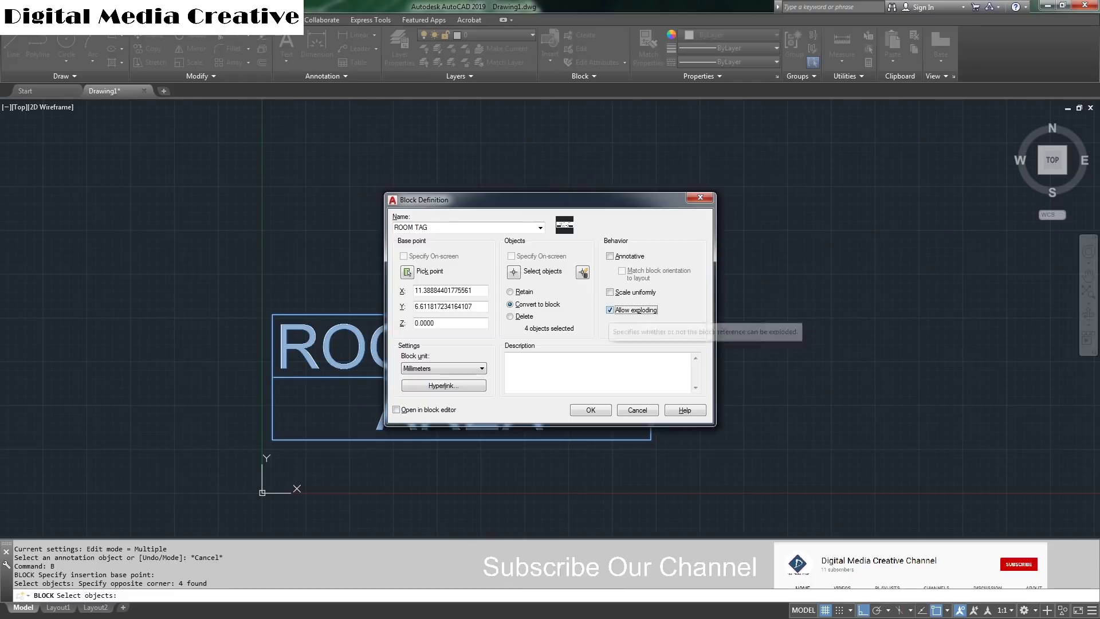
key(space)
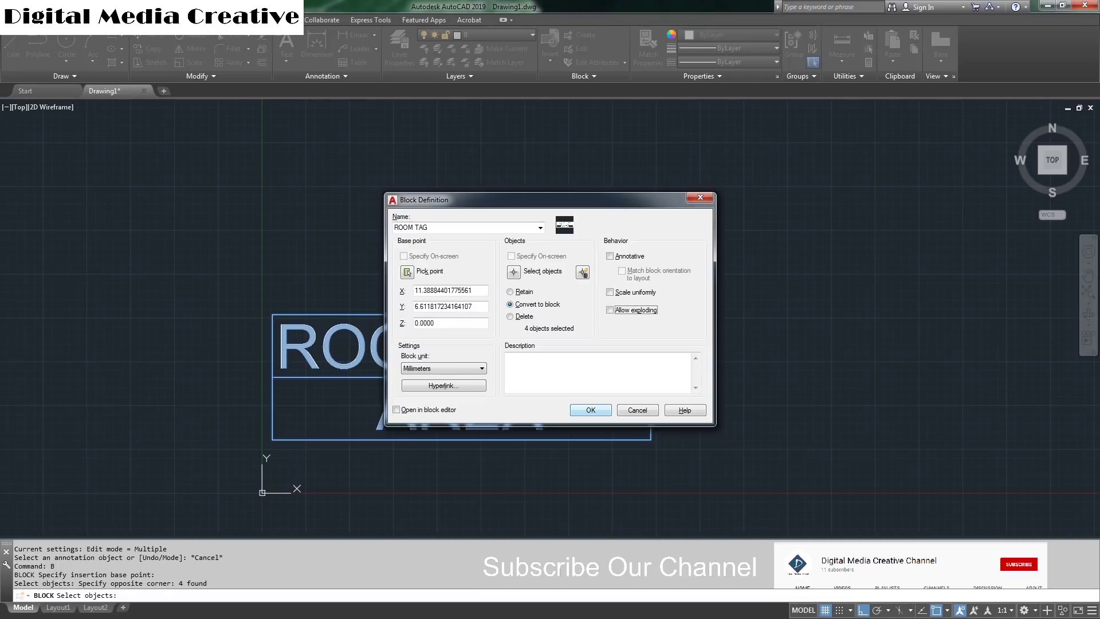
key(Return)
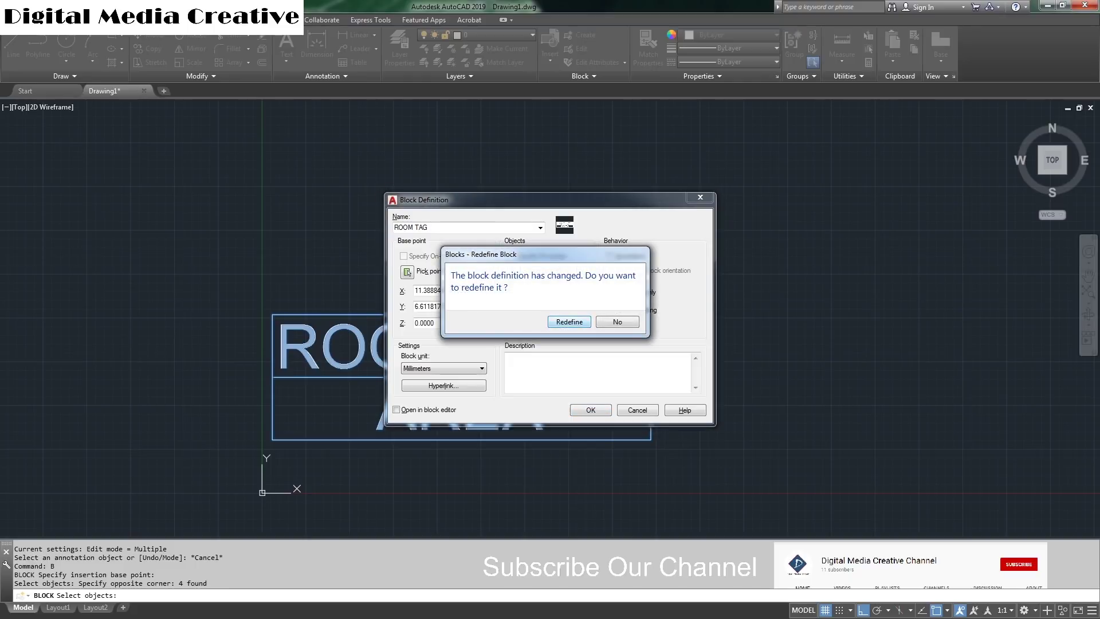
Redefine ROOM TAG and keep the default ROOM NAME and AREA attribute values.
key(Return)
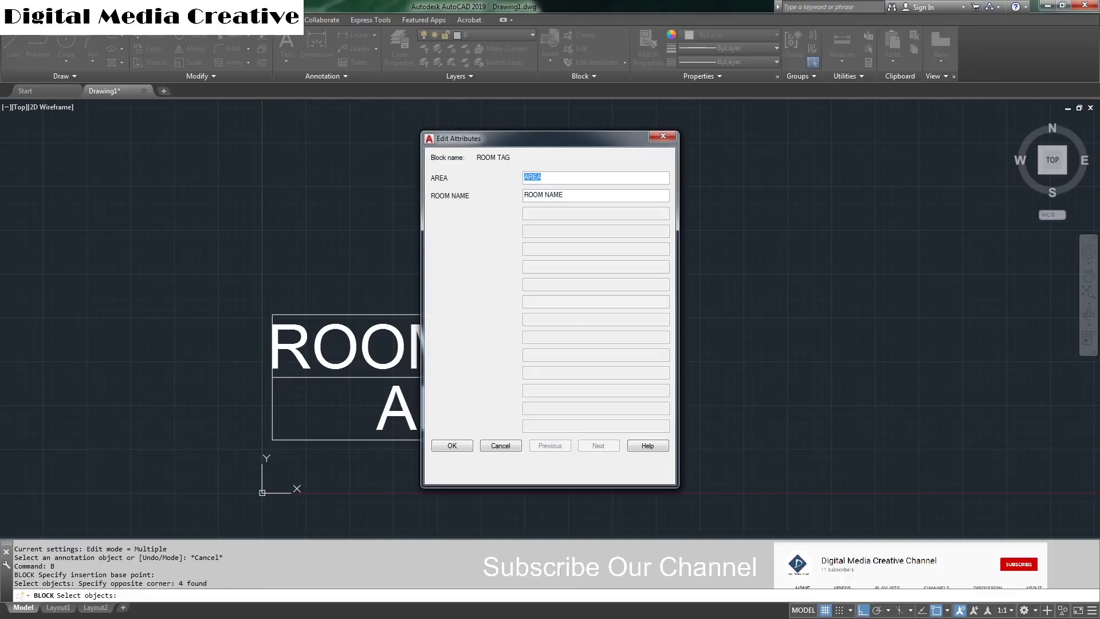
drag(459, 138, 708, 161)
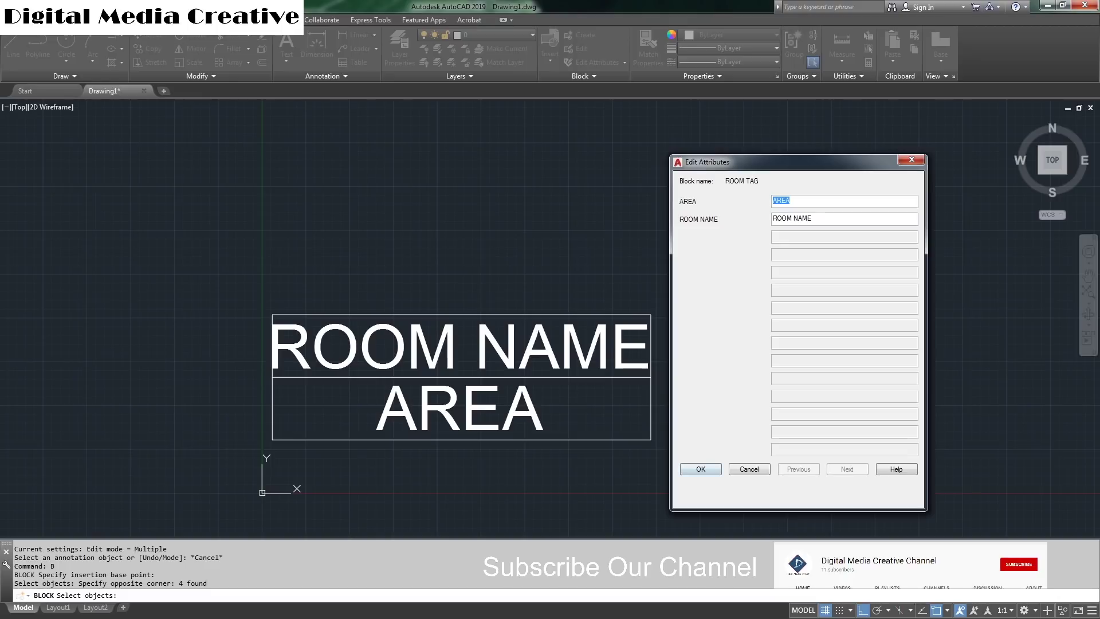
click(700, 468)
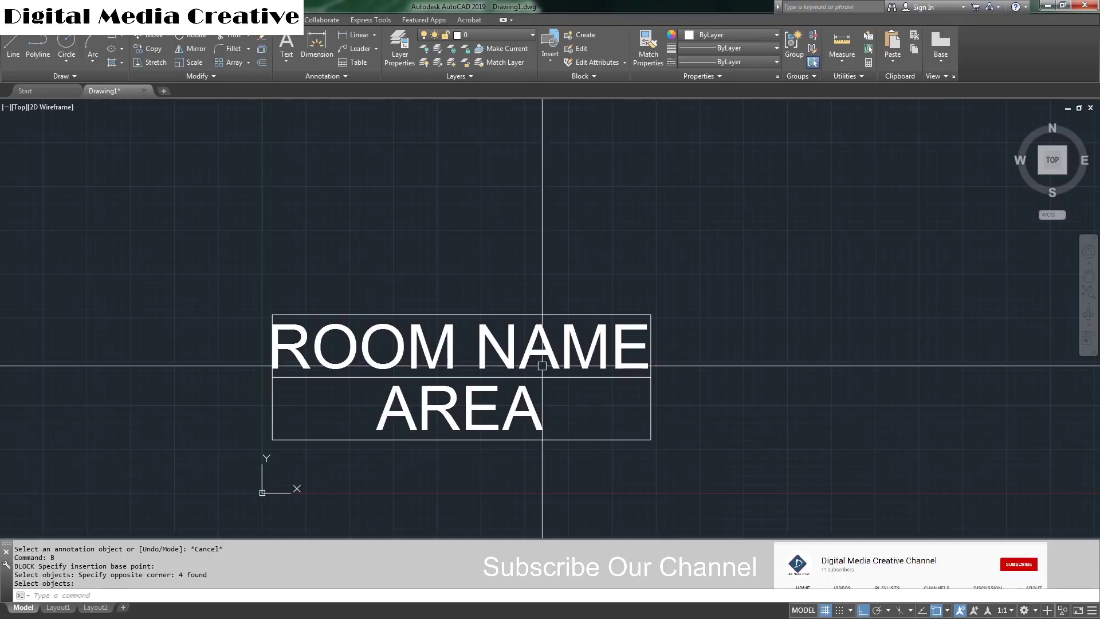
Change the tag's ROOMNAME value to BEDROM in the attribute editor.
double_click(444, 339)
drag(487, 232, 642, 141)
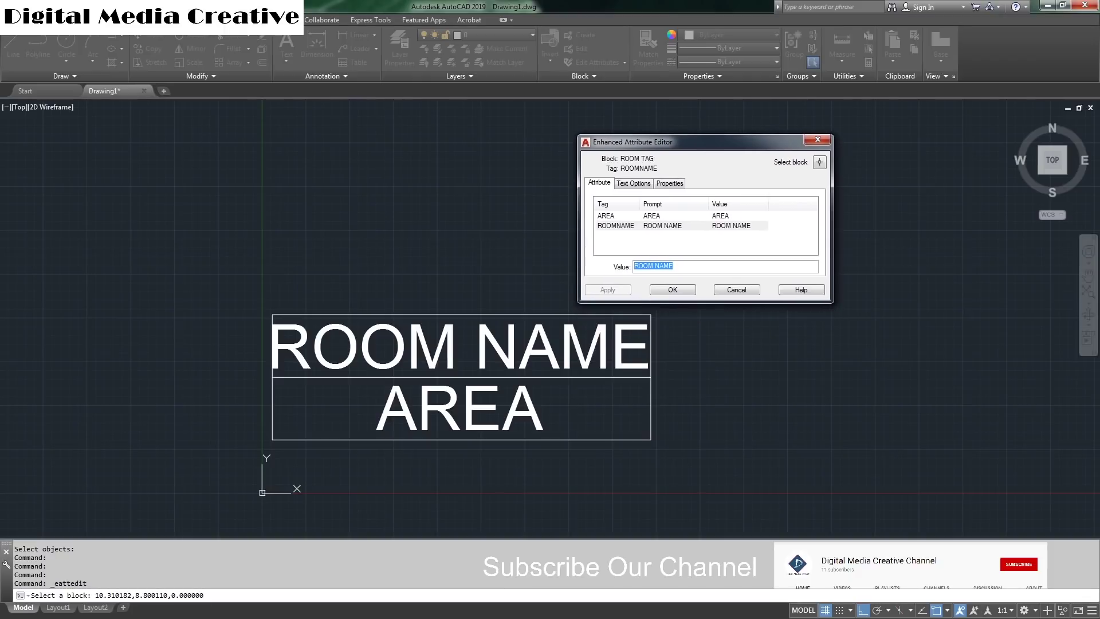
click(616, 225)
key(Tab)
text(BED)
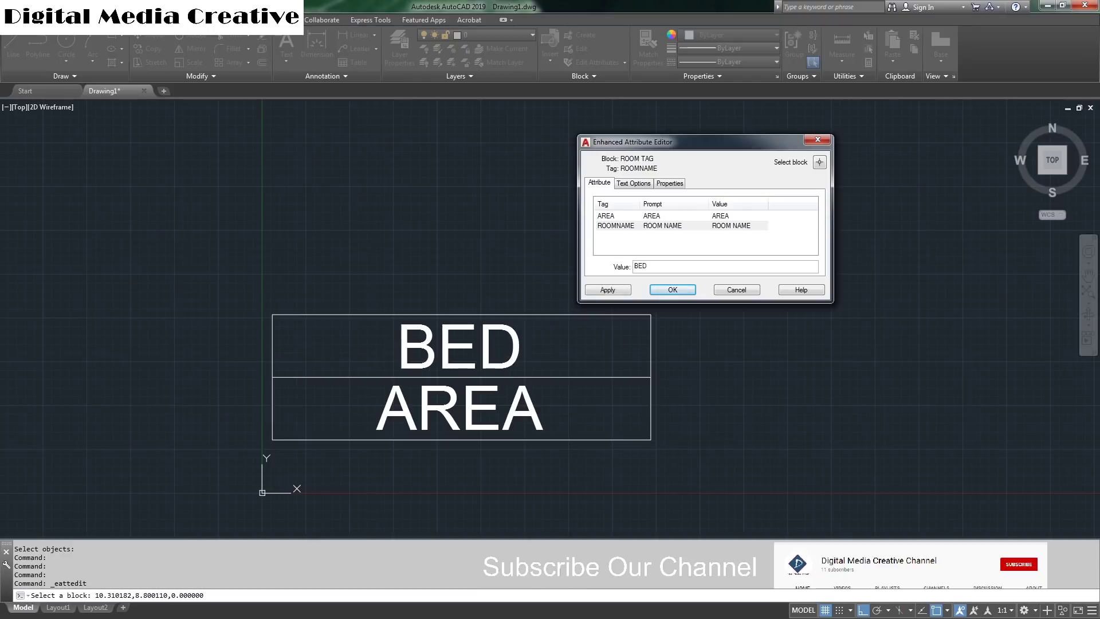
text(ROM)
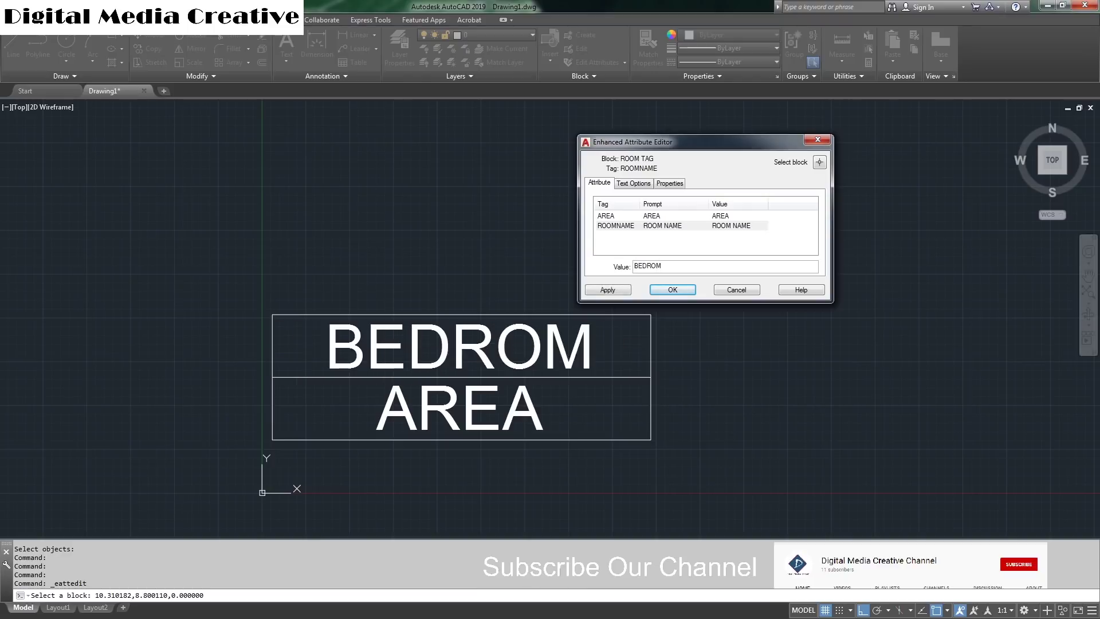
key(Return)
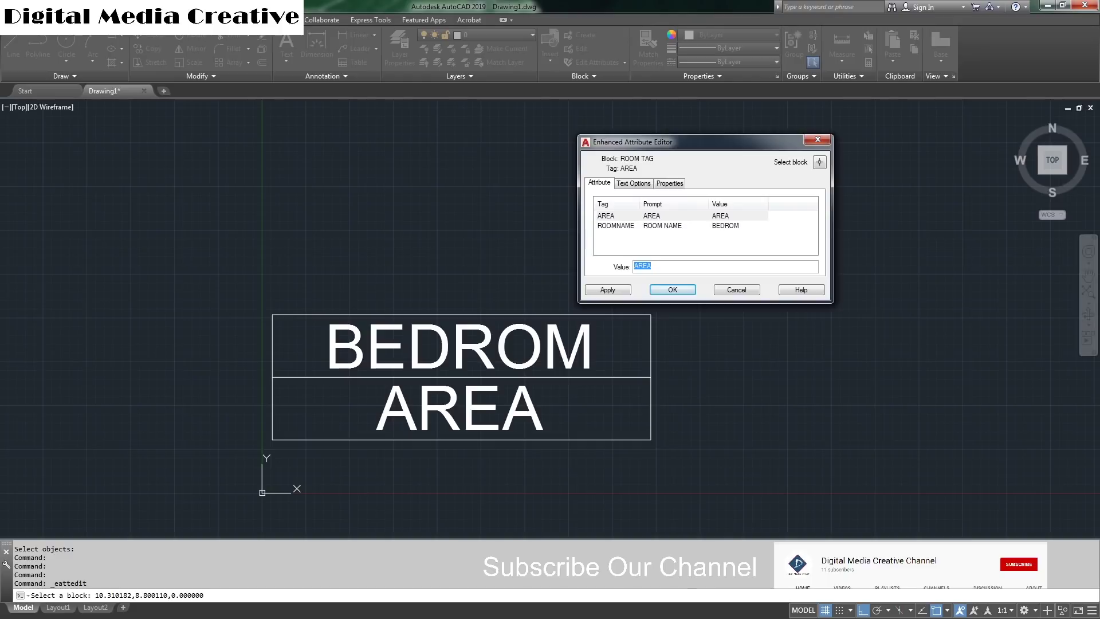
Set the AREA value to 10 m2, then reopen the tag's attributes.
text(10)
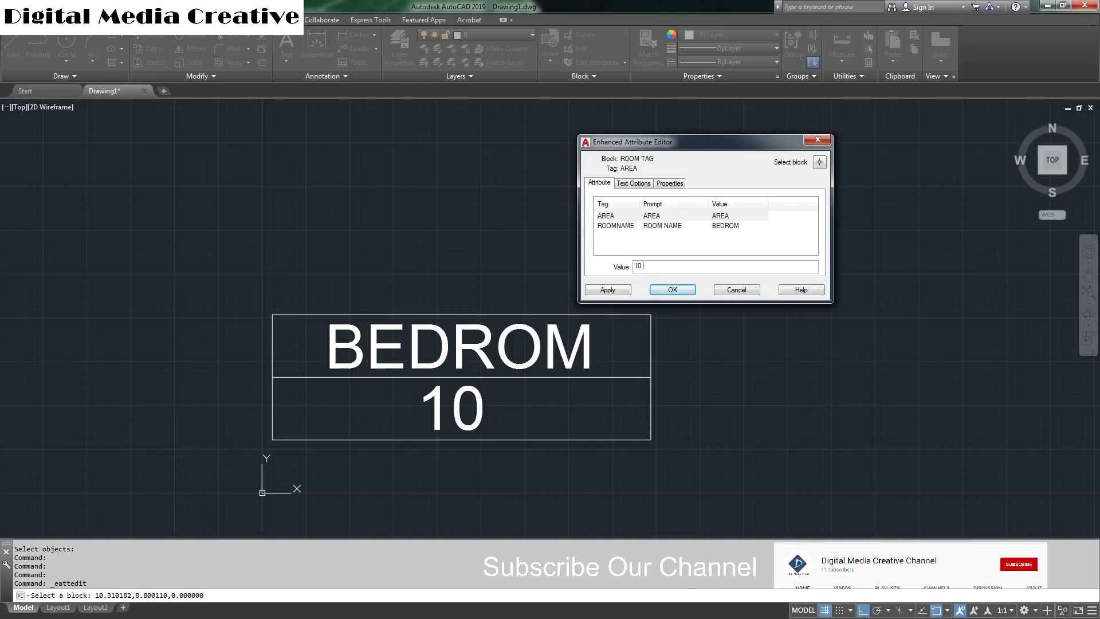
text( m2)
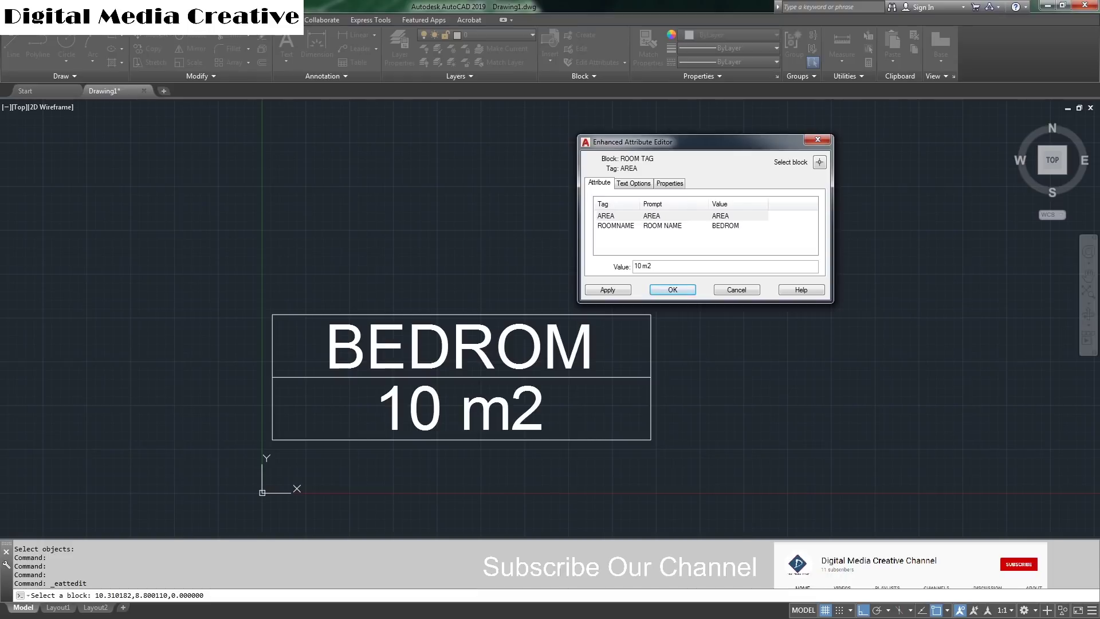
click(672, 289)
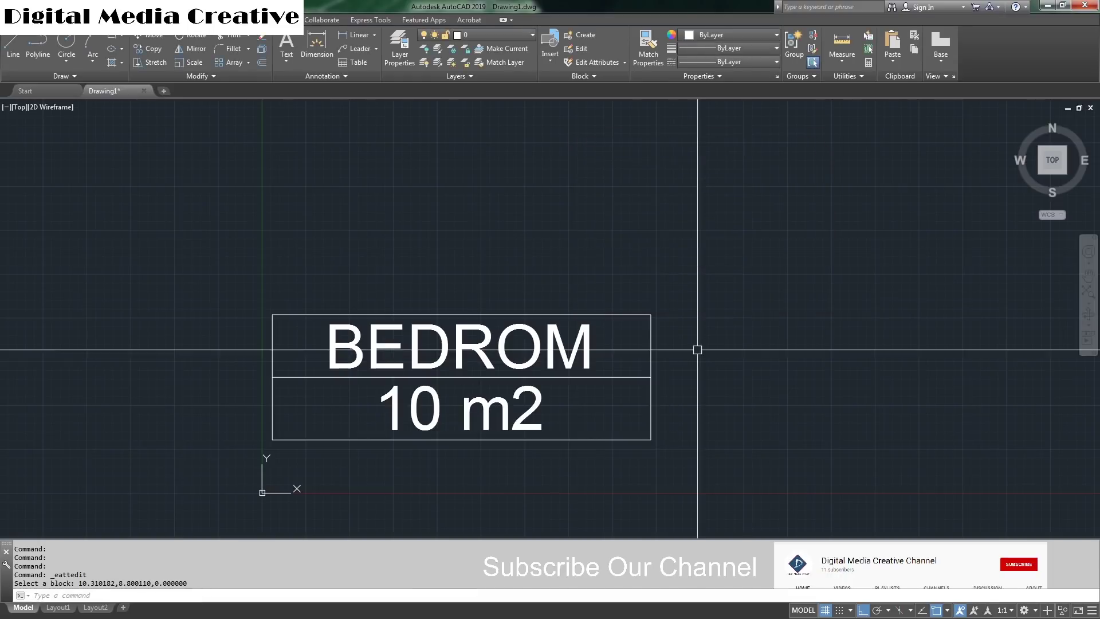
click(438, 328)
double_click(438, 327)
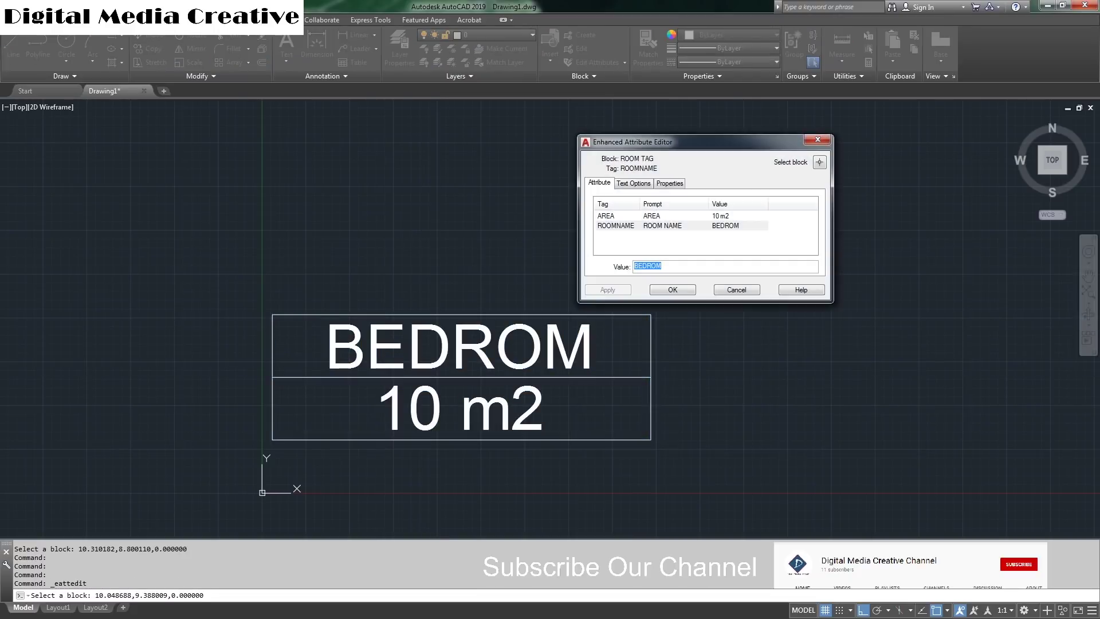
Open the ROOM TAG block in the Block Editor with BE and select its ROOMNAME attribute.
key(Escape)
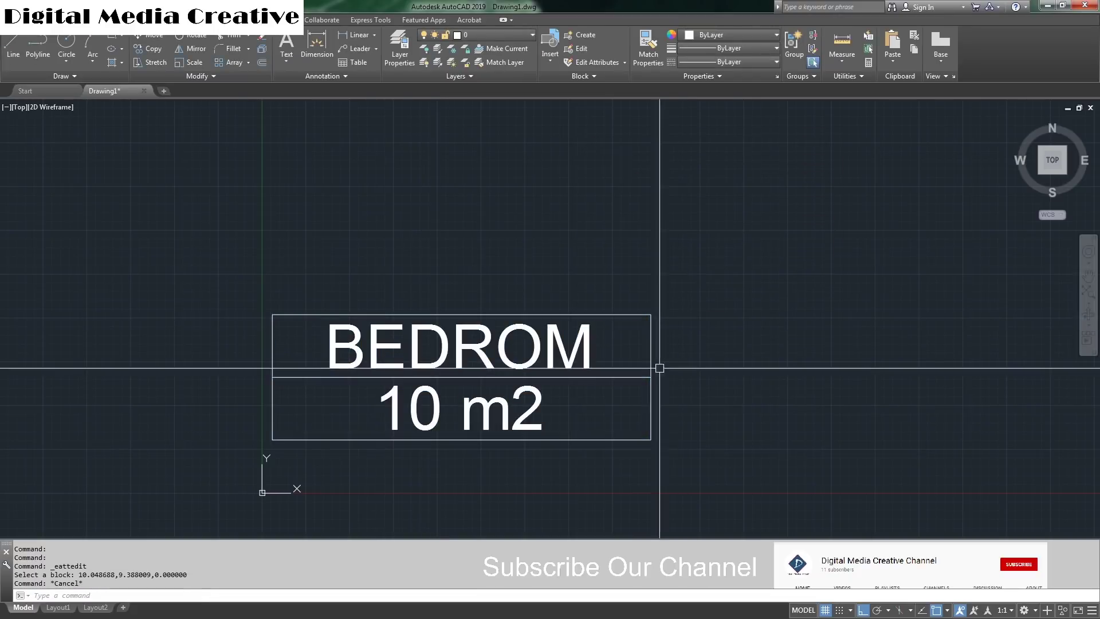
scroll(591, 353, down, 2)
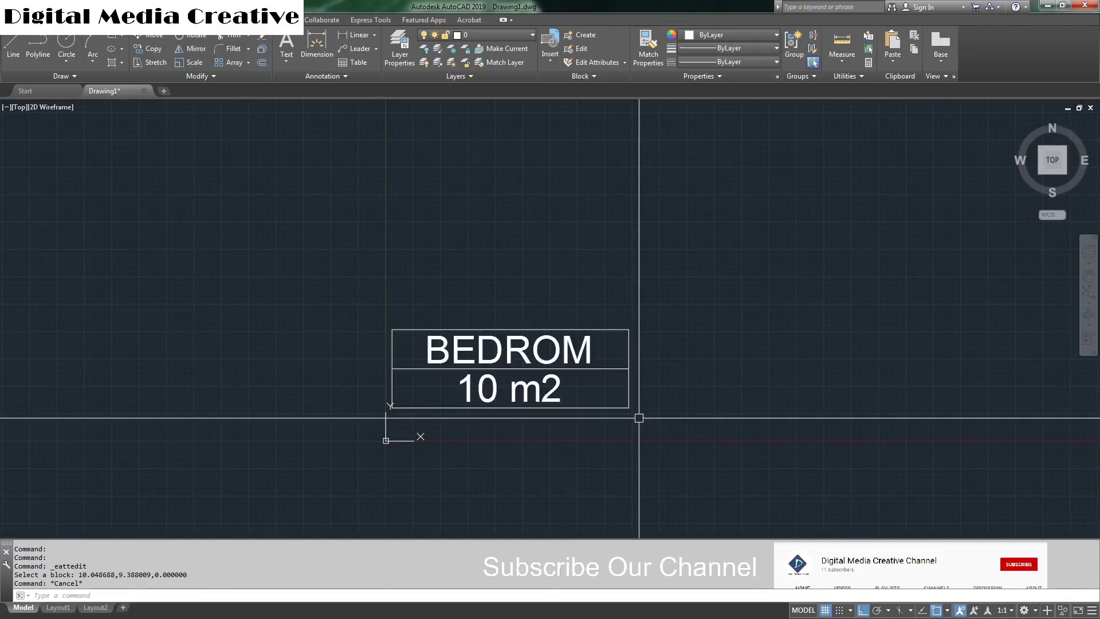
scroll(433, 326, up, 2)
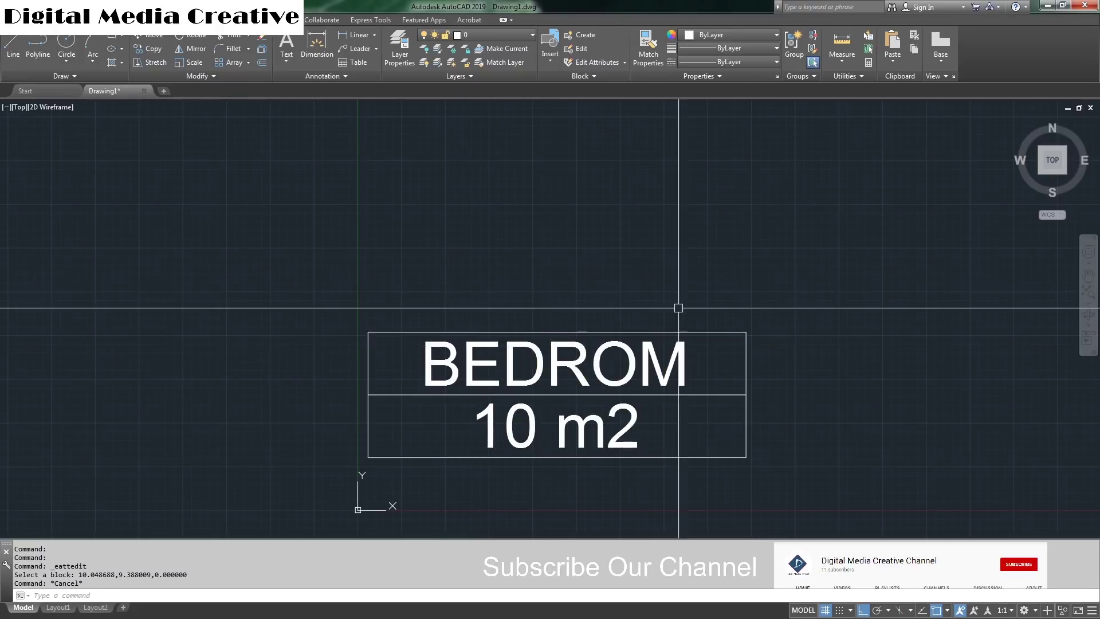
click(558, 348)
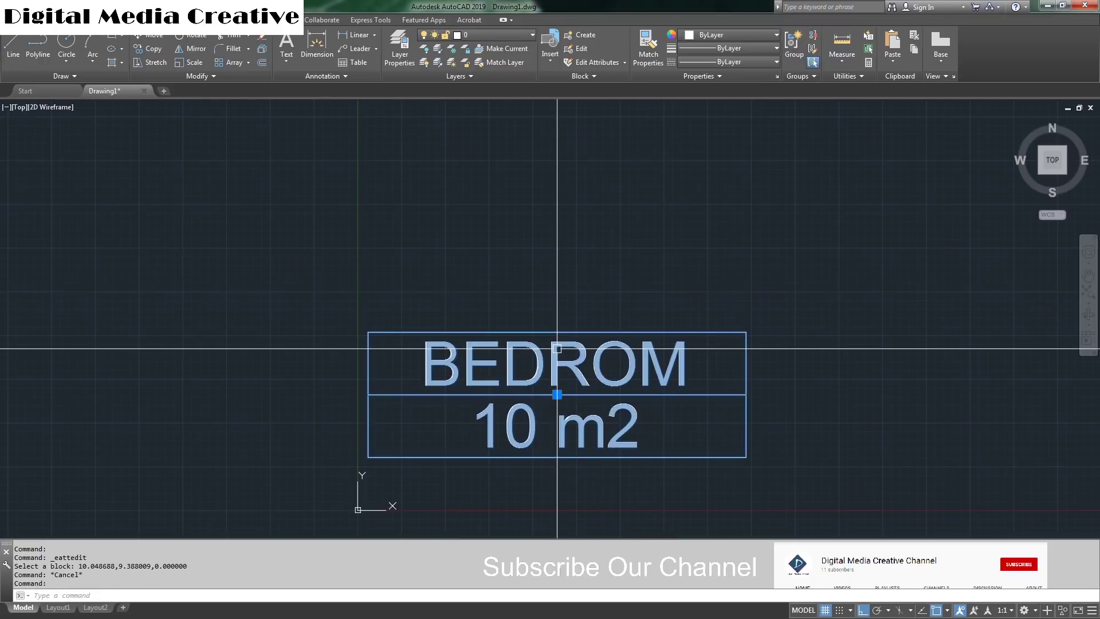
right_click(563, 361)
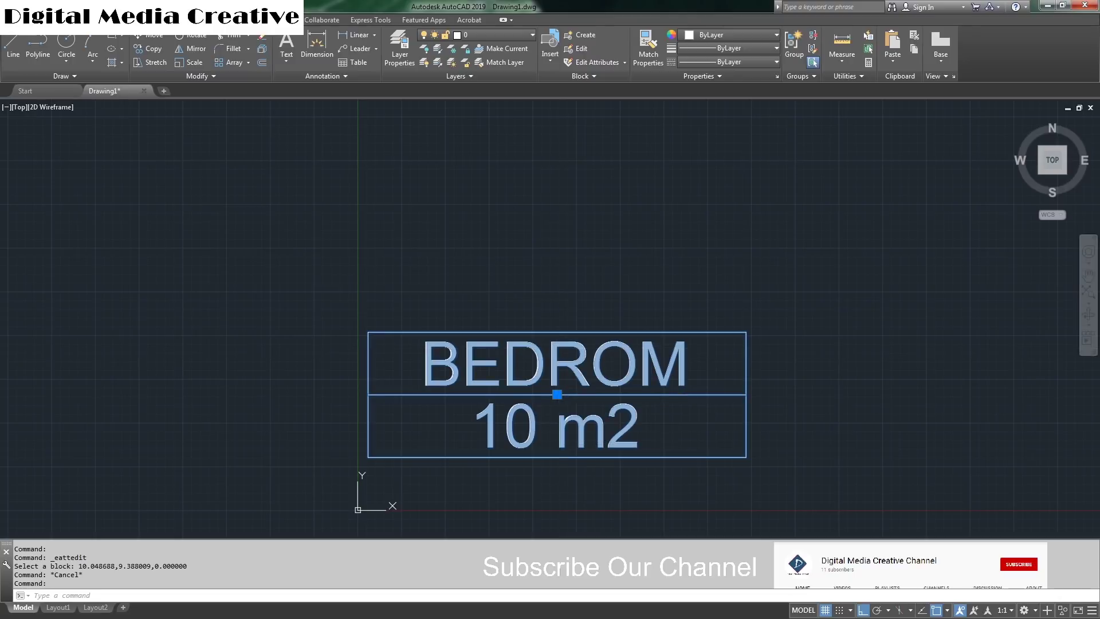
text(BE)
key(Return)
click(542, 392)
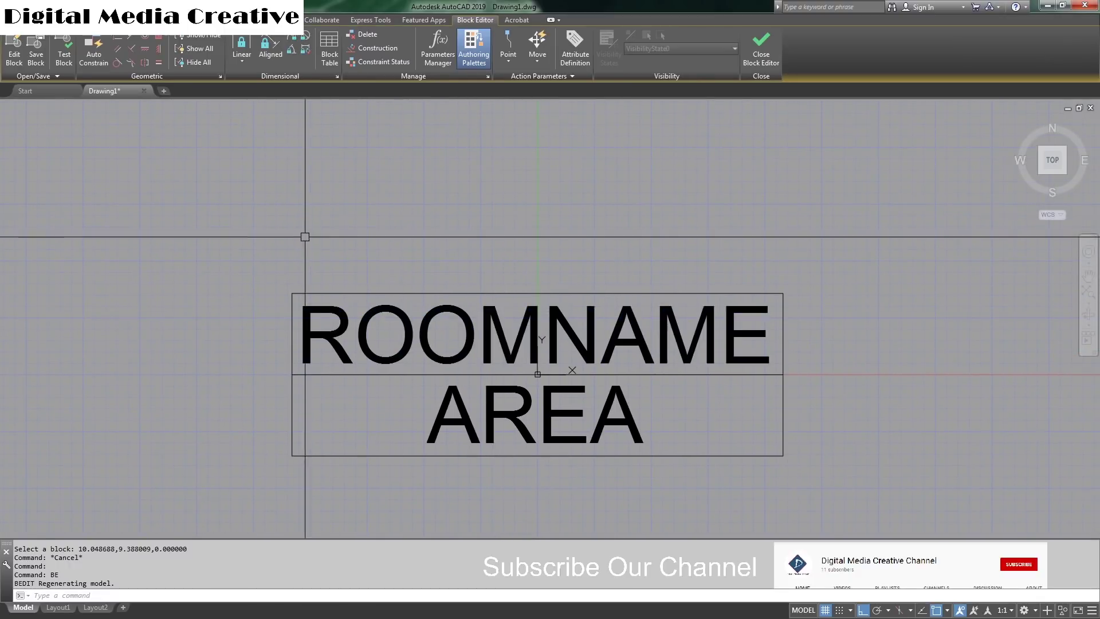
click(438, 357)
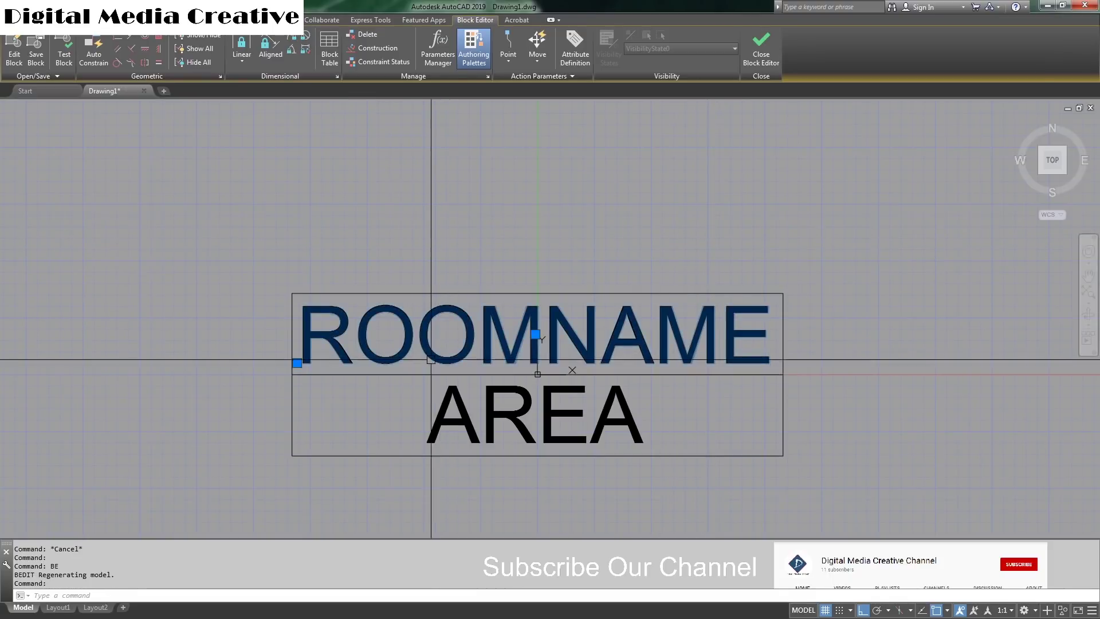
Copy the ROOMNAME attribute upward with CO to make a duplicate above it.
text(co)
key(Return)
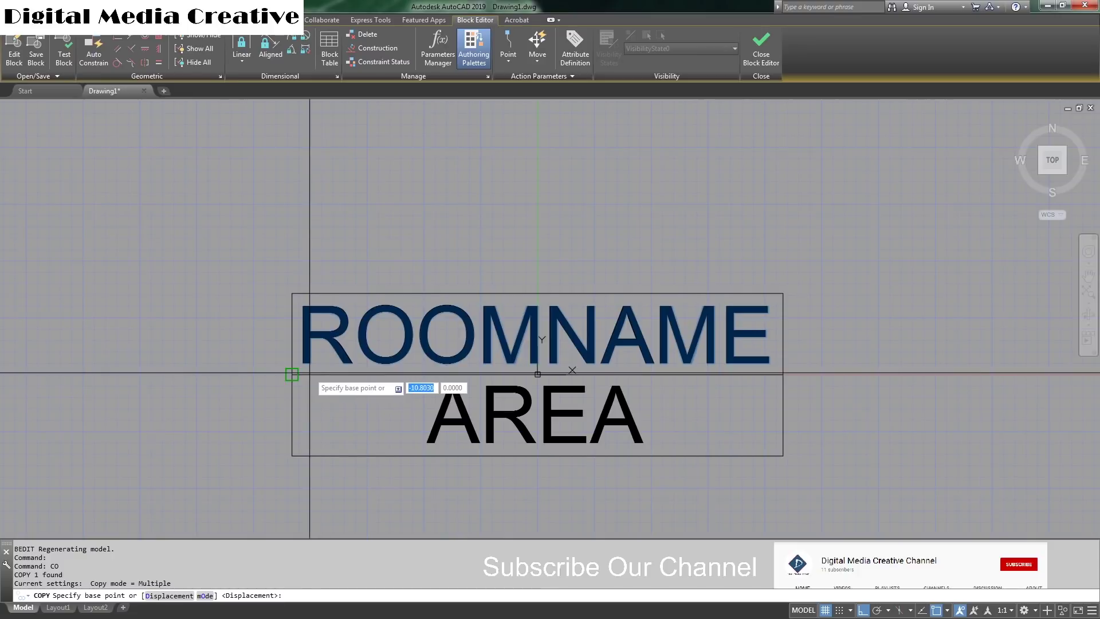
click(292, 374)
key(Escape)
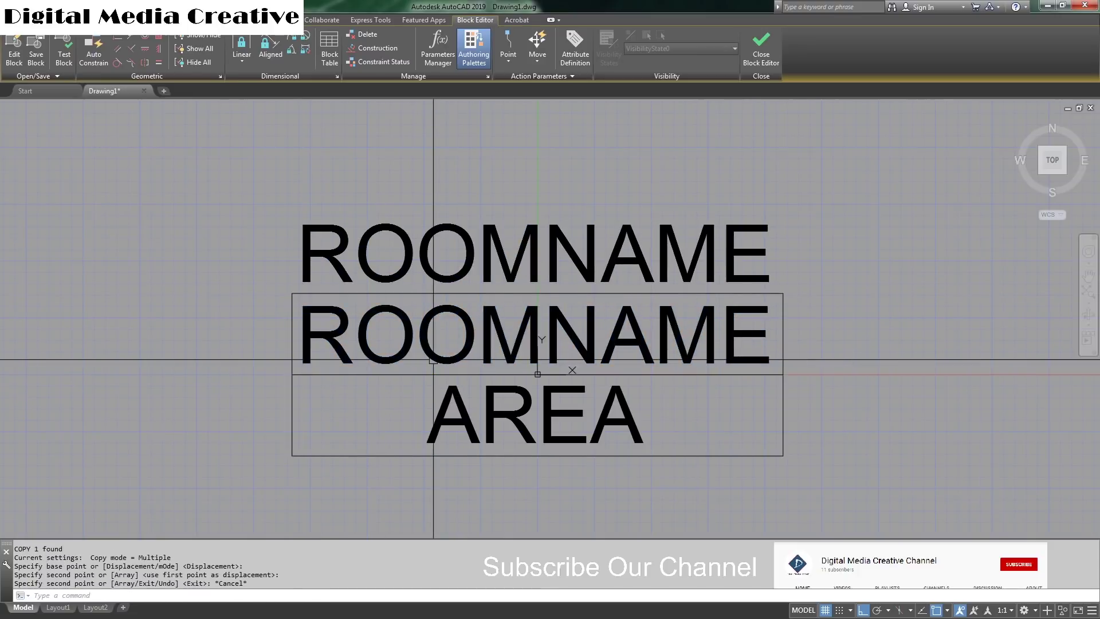
Redefine the copy with tag ROOMNUMBER and prompt ROOM NUMBER.
double_click(454, 245)
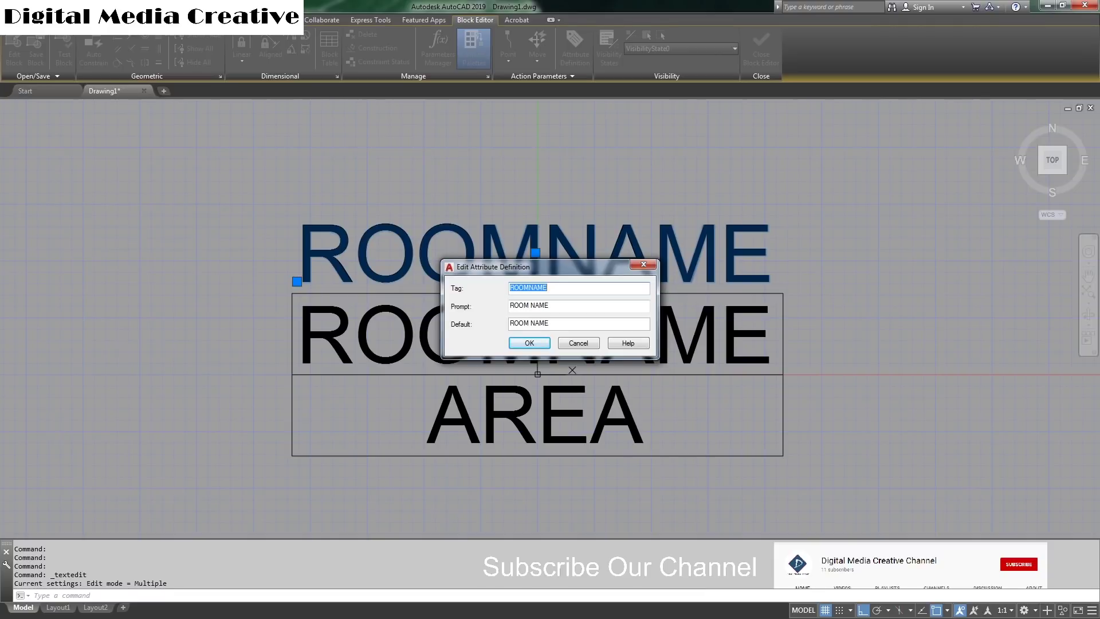
text(ROOMNUMB)
drag(535, 305, 549, 305)
text(UMBER)
key(shift+Home)
key(ctrl+c)
key(Tab)
key(ctrl+v)
key(Return)
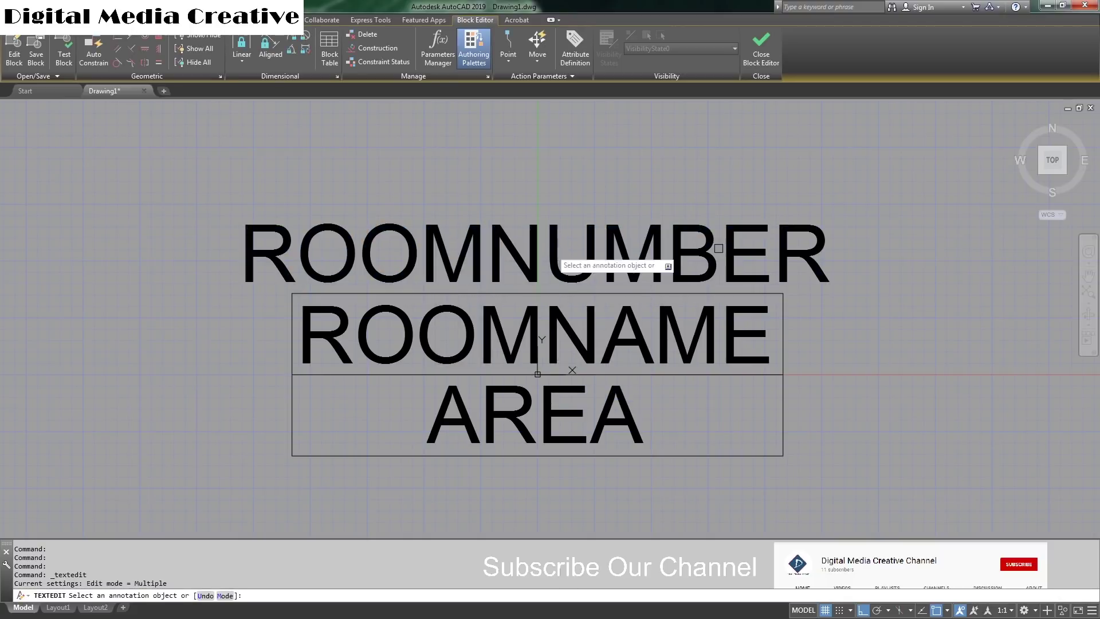
key(Escape)
key(Escape)
key(Escape)
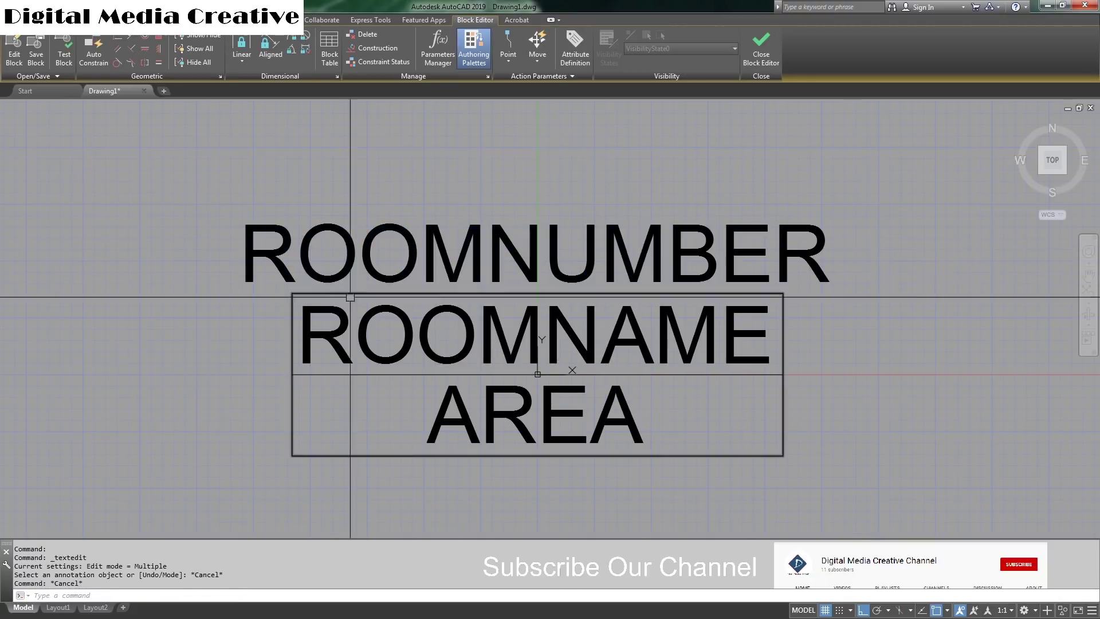
Set the ROOMNUMBER attribute's default value to 1111.
click(362, 252)
double_click(362, 252)
key(Tab)
key(Tab)
text(11)
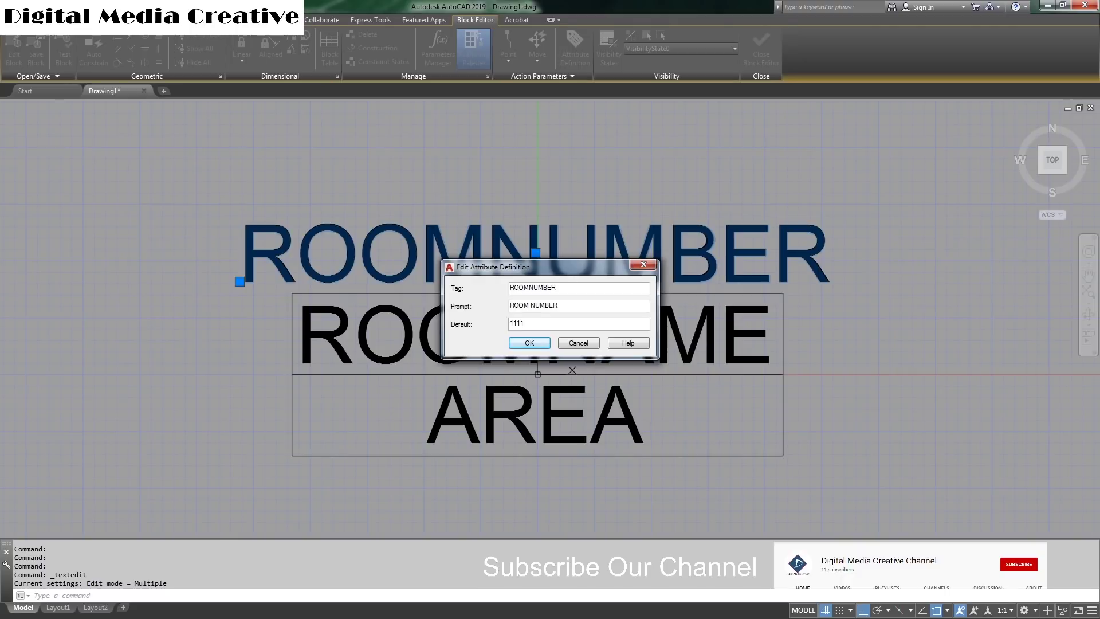
click(529, 343)
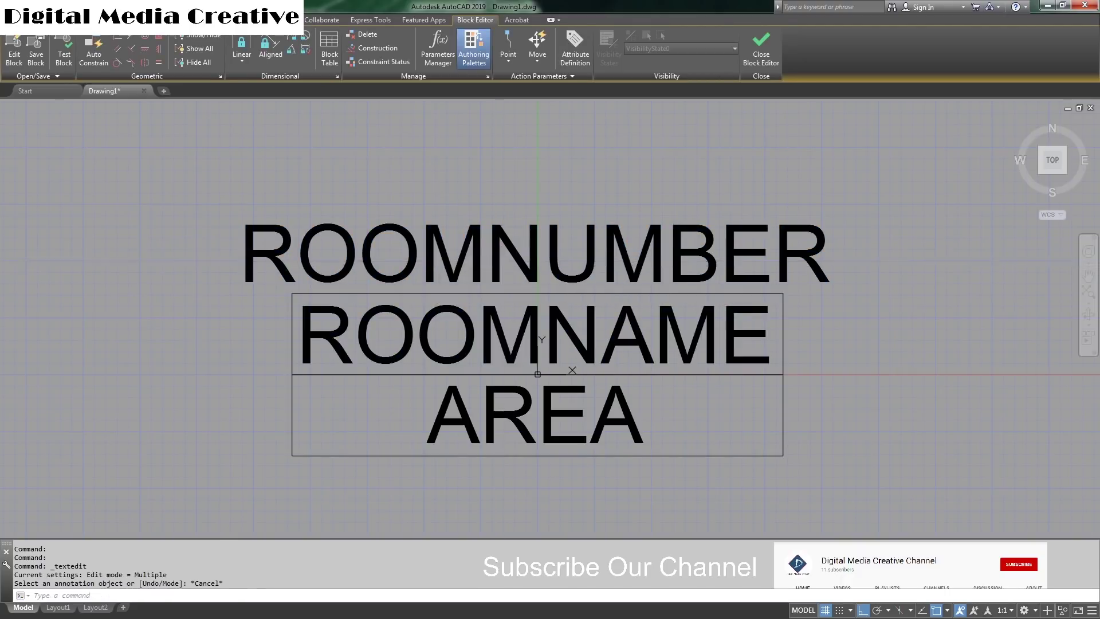
Shorten the attribute tag from ROOMNUMBER to RMNUMBER.
click(504, 266)
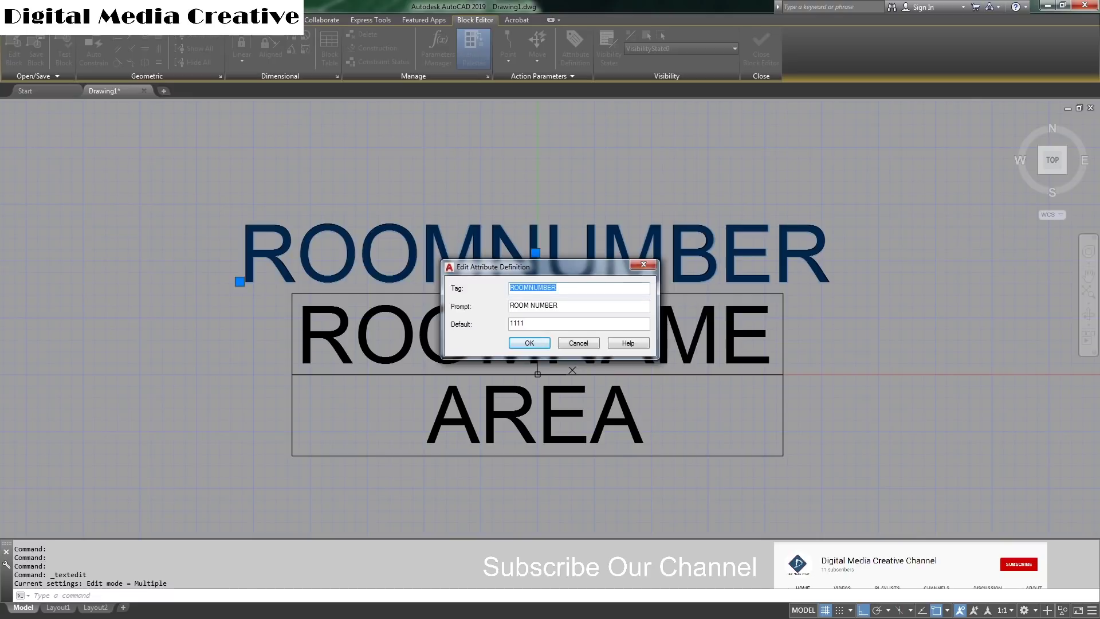
click(556, 287)
drag(514, 287, 524, 287)
key(BackSpace)
drag(524, 287, 547, 287)
Confirm the RMNUMBER tag change and select the divider between ROOMNAME and AREA.
click(529, 343)
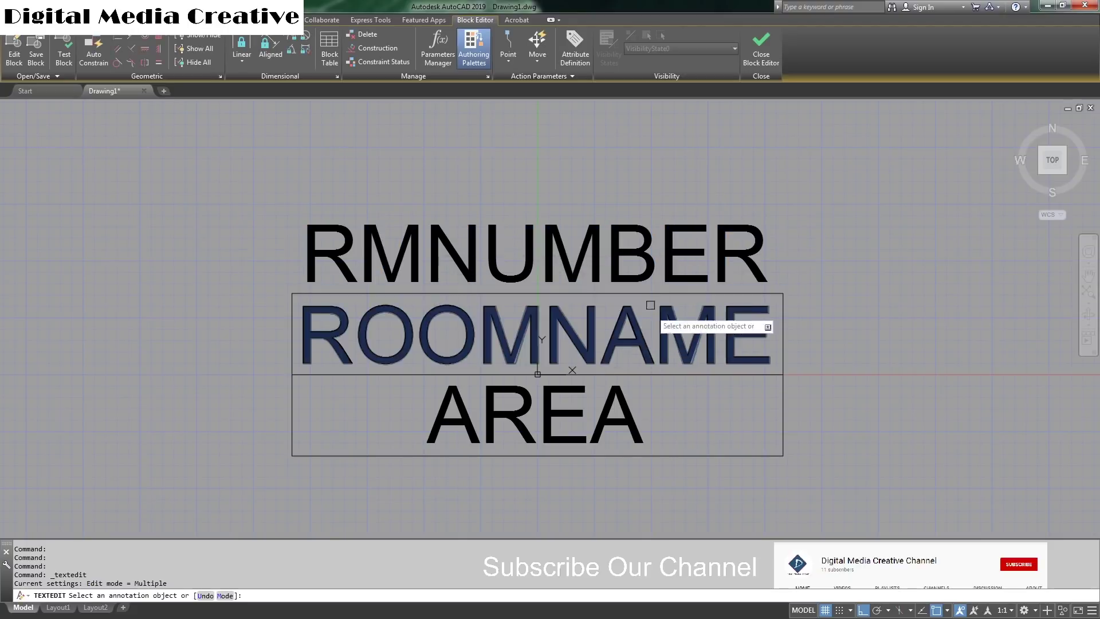
key(Escape)
click(604, 294)
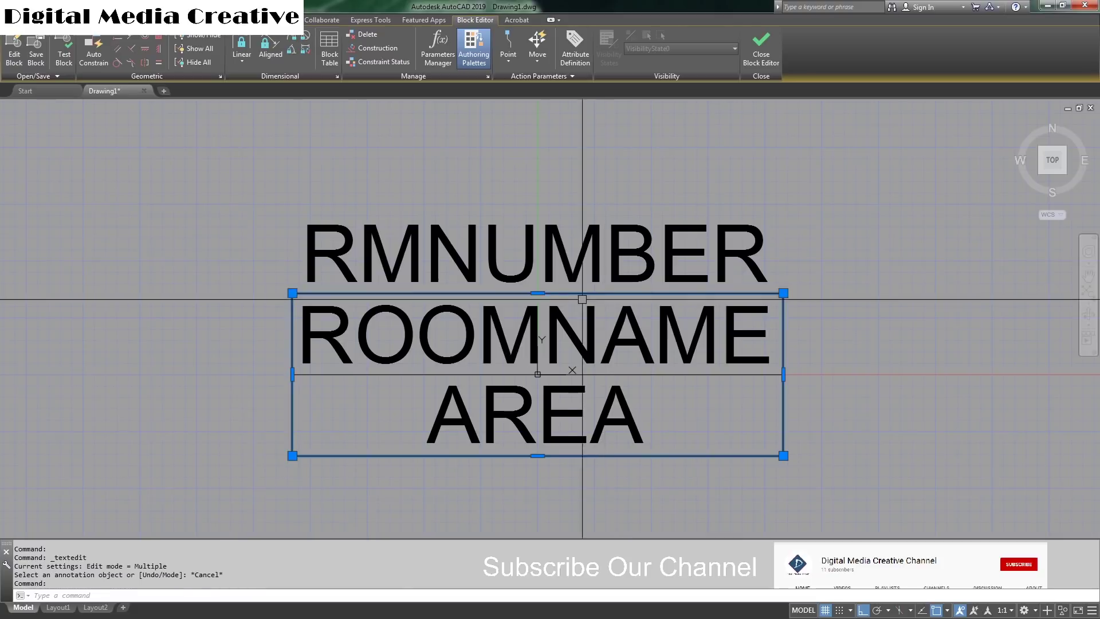
key(Escape)
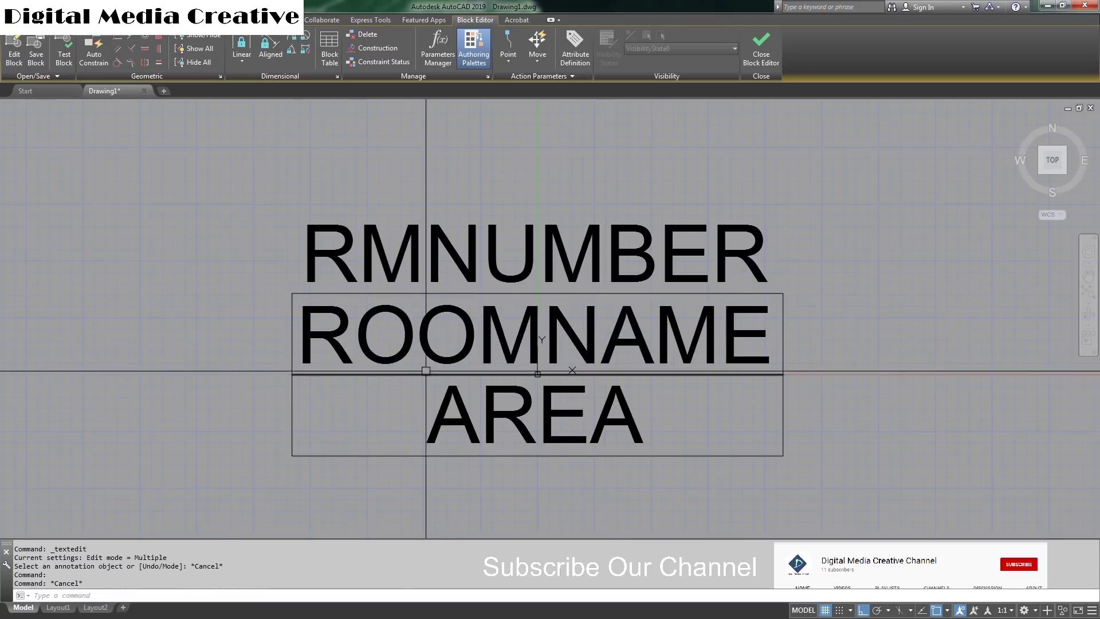
click(424, 374)
middle_drag(390, 303, 409, 349)
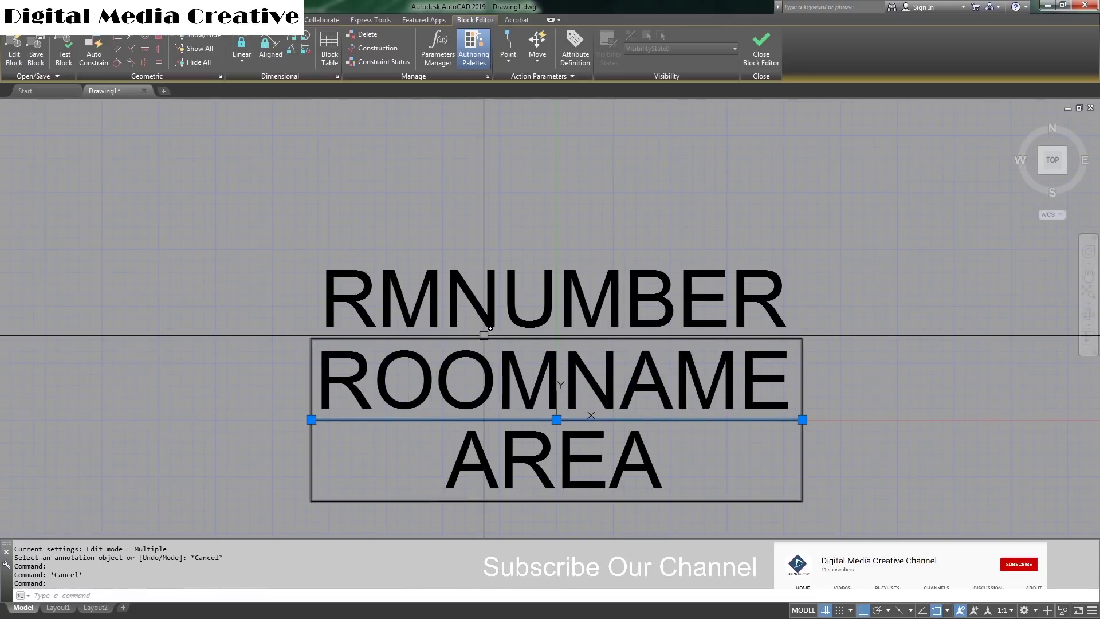
Copy the divider line up to the frame's top edge.
text(co)
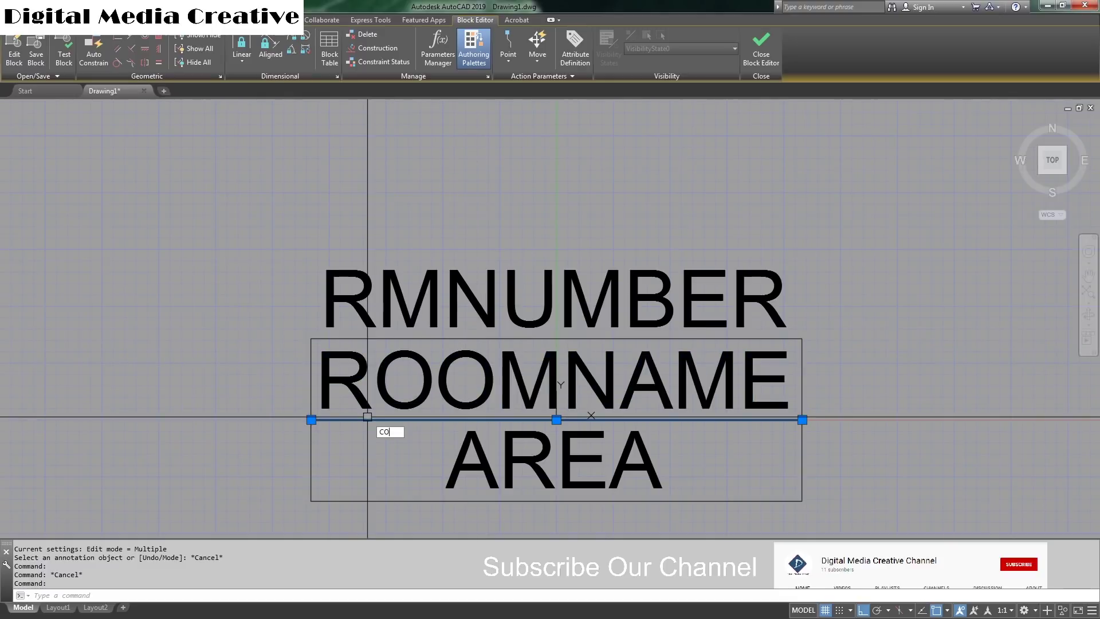
key(Return)
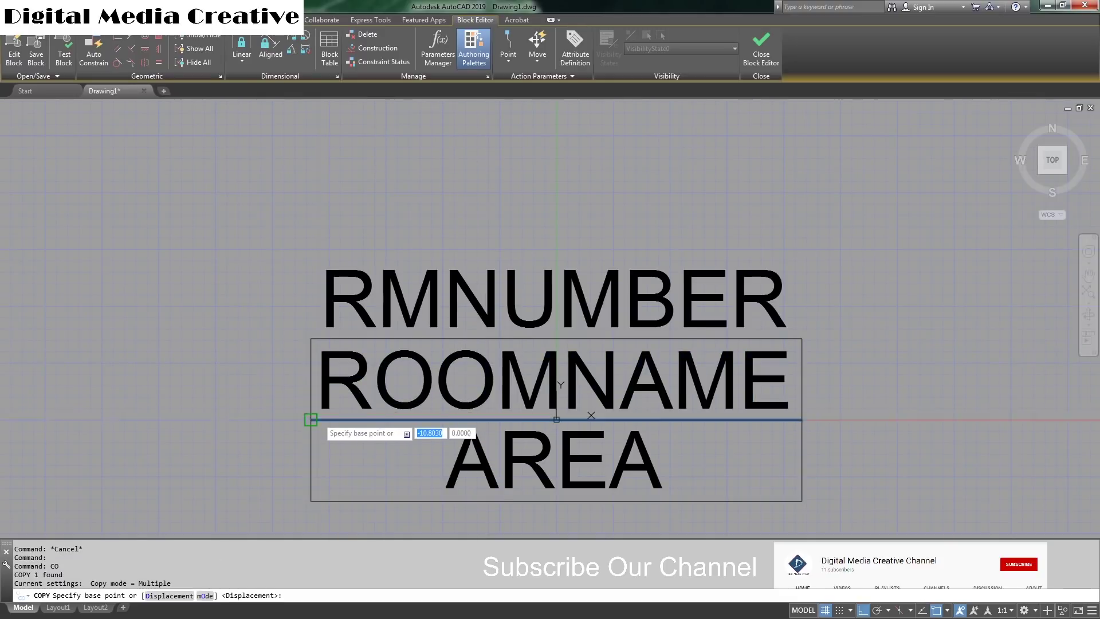
click(311, 419)
click(311, 338)
key(Escape)
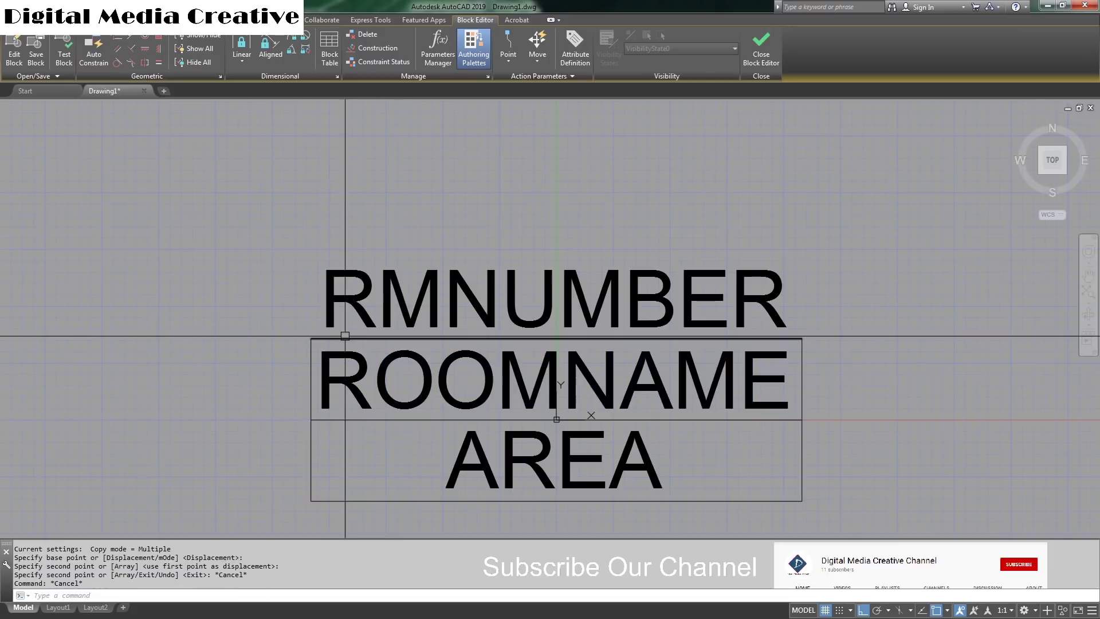
click(314, 339)
key(Escape)
Try stretching the lower box's top edge using a FROM reference, then cancel.
click(314, 364)
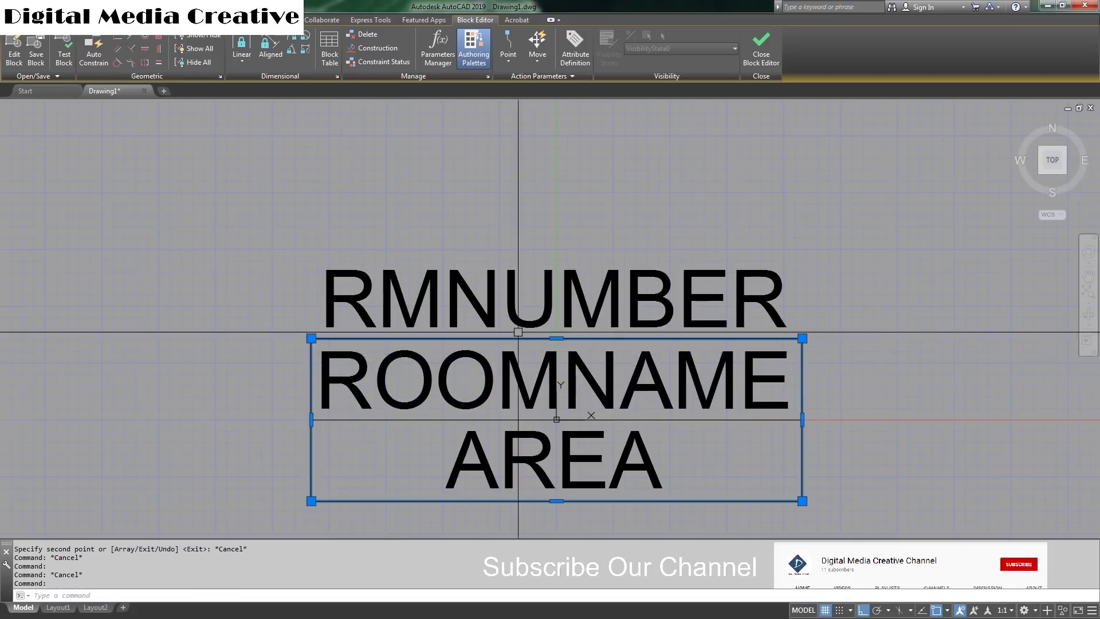
click(556, 338)
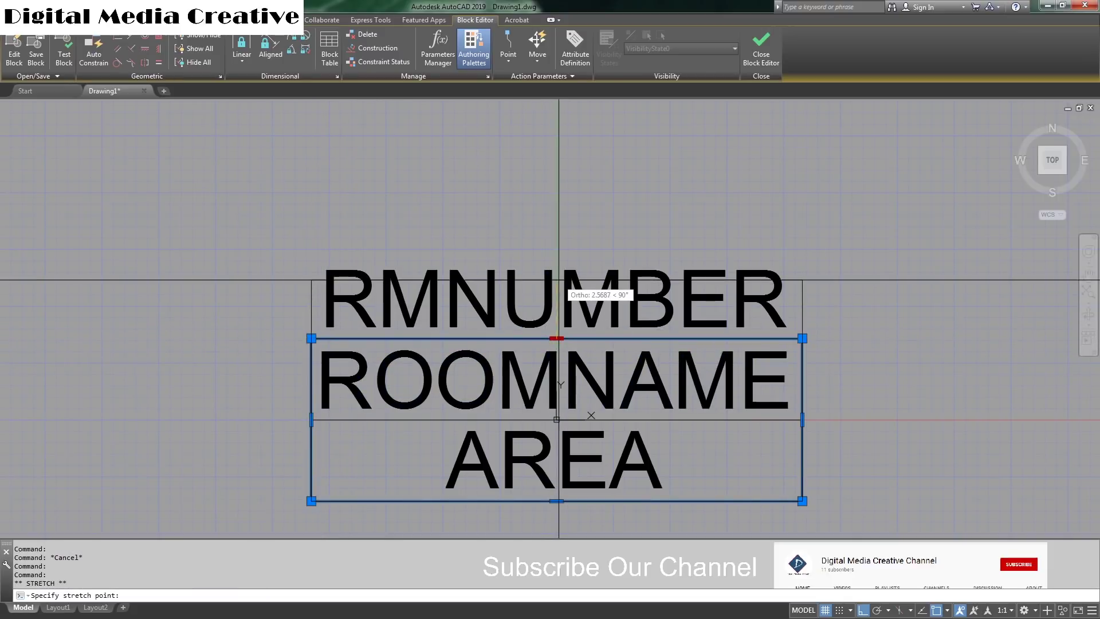
text(FRO)
key(Return)
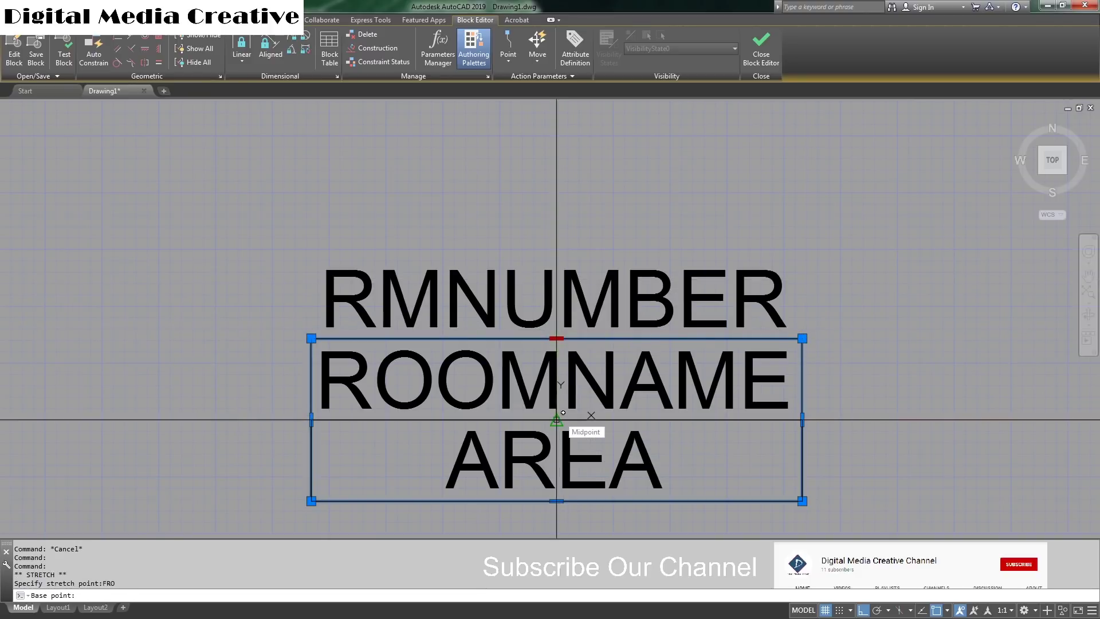
key(Escape)
key(Escape)
Stretch the frame's edges up around RMNUMBER, excluding ROOMNAME from the crossing selection.
text(s)
key(Return)
click(846, 330)
click(295, 351)
scroll(325, 340, up, 2)
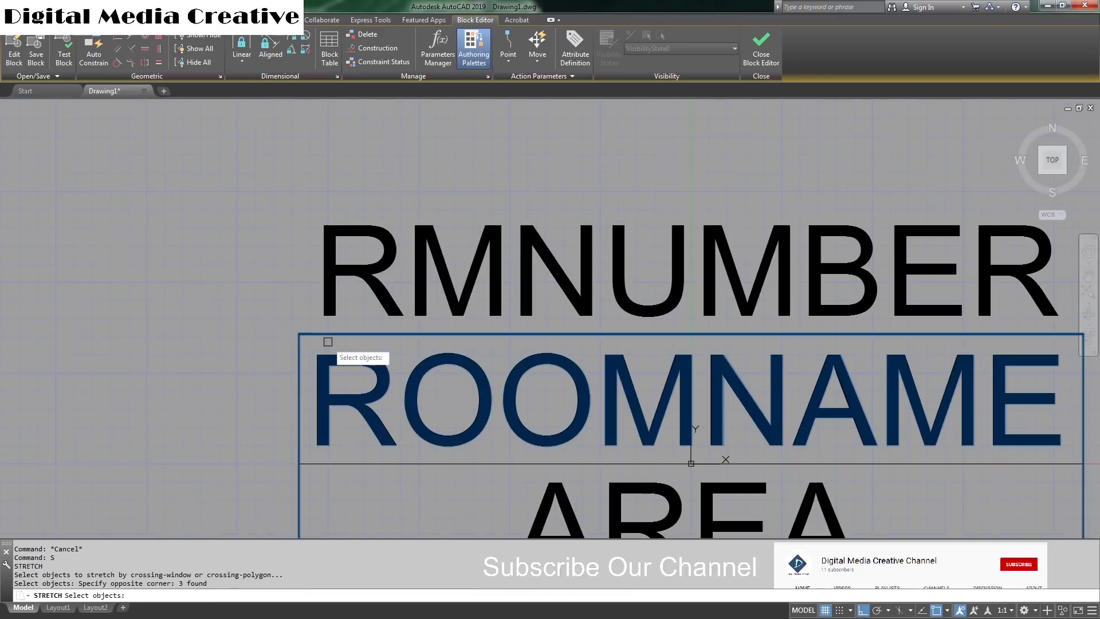
shift+click(304, 462)
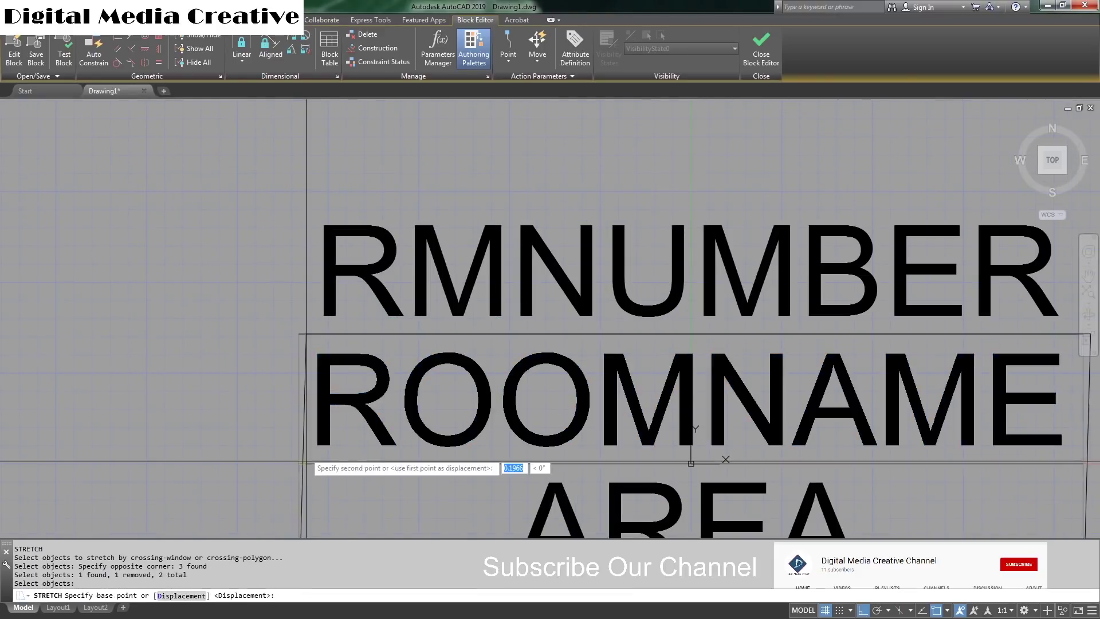
key(Return)
click(299, 463)
click(297, 335)
scroll(316, 386, down, 5)
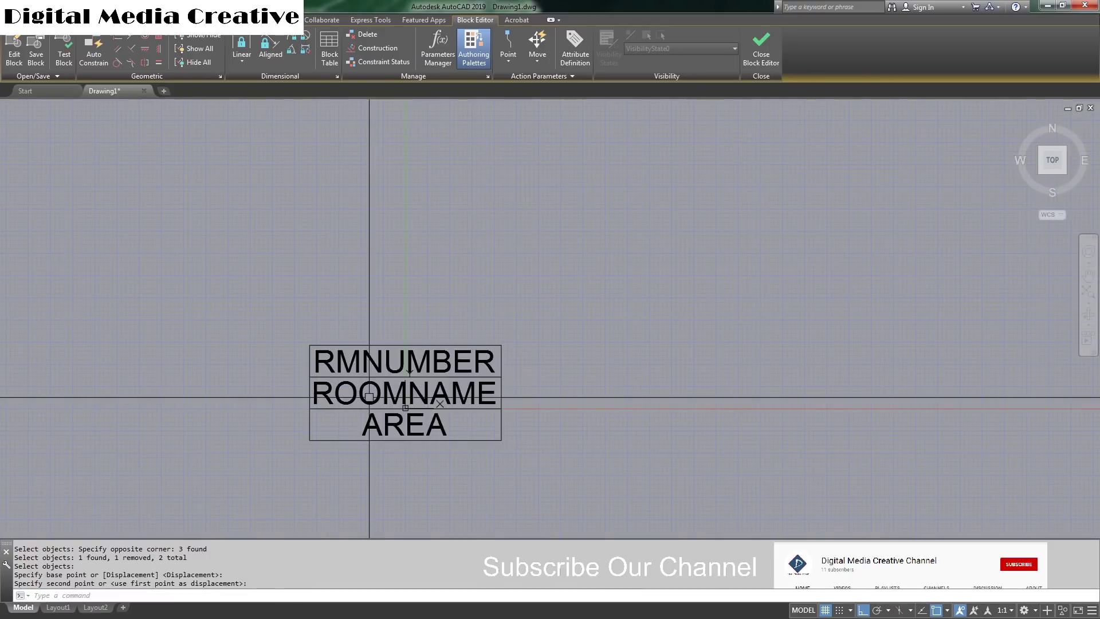
key(Escape)
scroll(366, 395, up, 2)
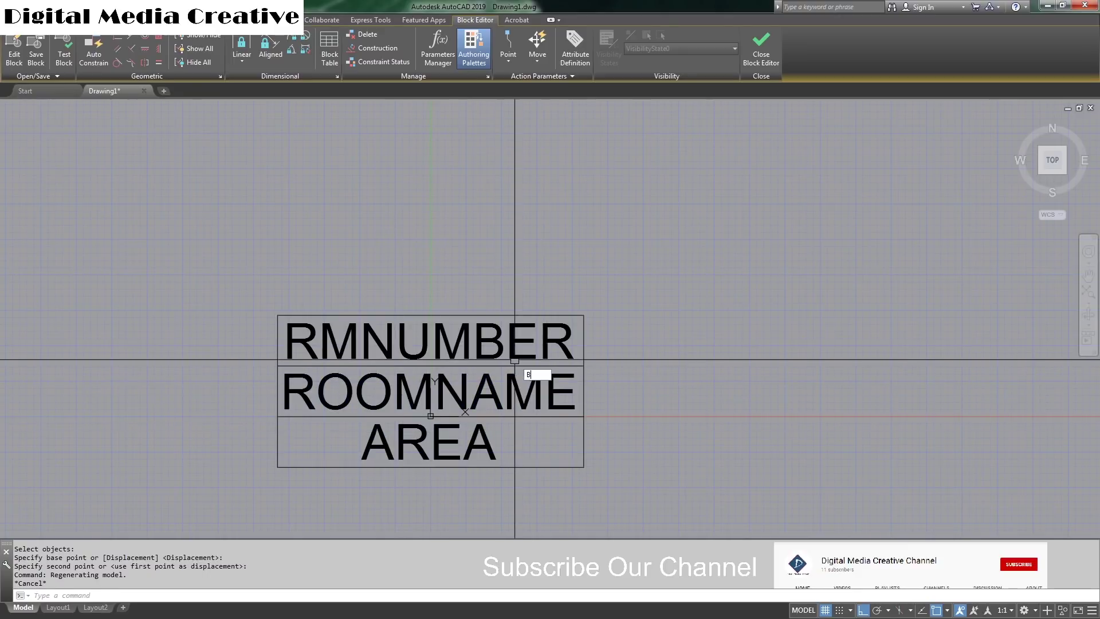
text(B)
key(Escape)
Close the Block Editor saving ROOM TAG, then review the tag's attribute values in the drawing.
click(760, 48)
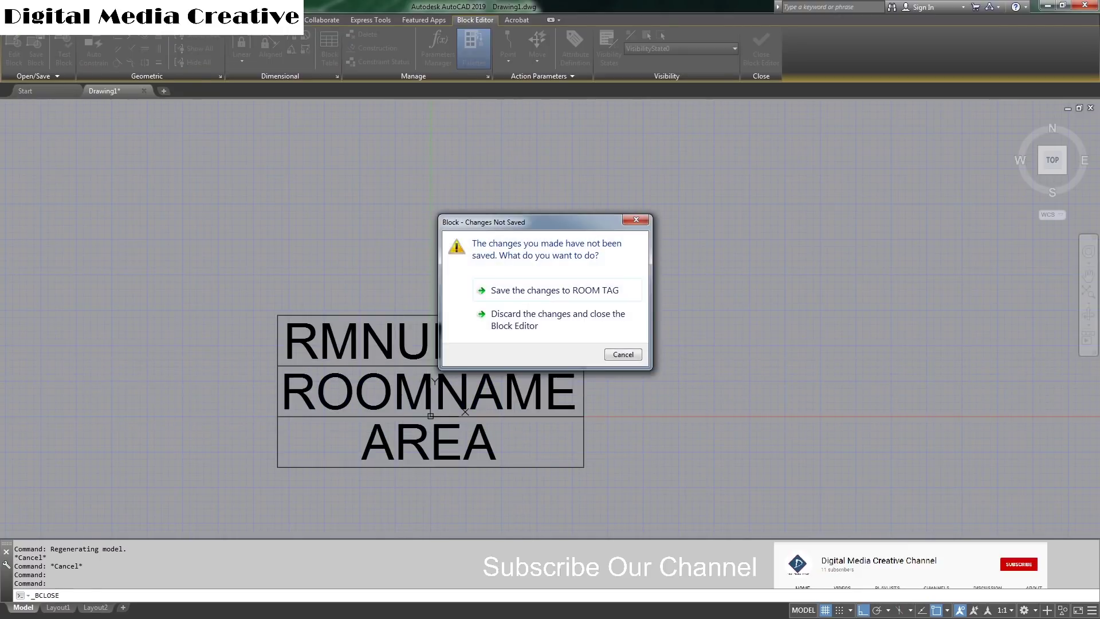
click(525, 289)
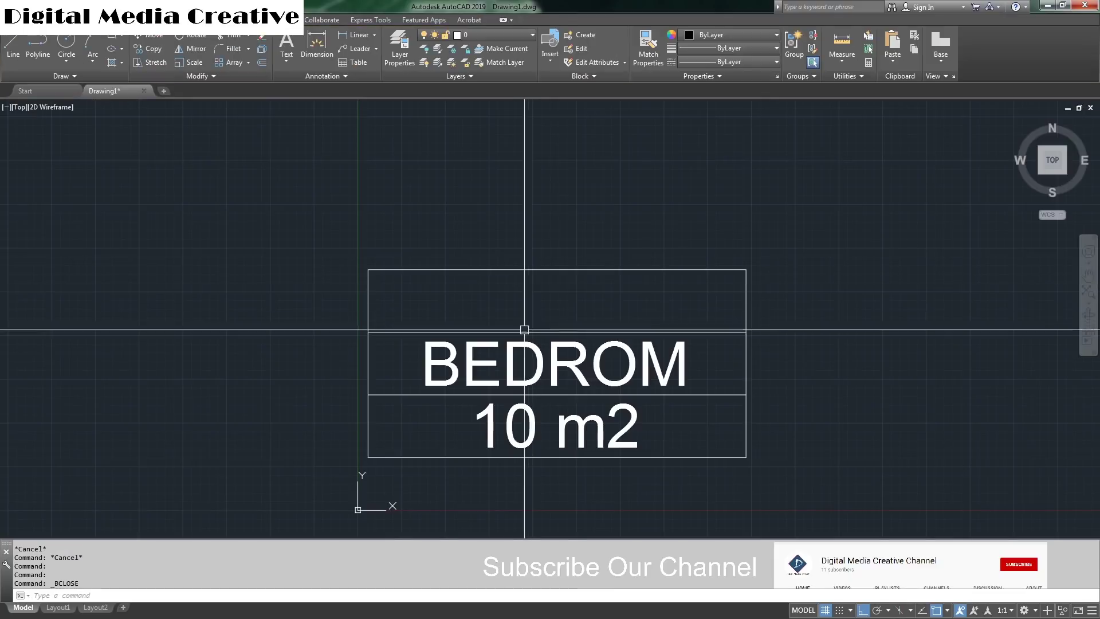
middle_drag(475, 347, 470, 311)
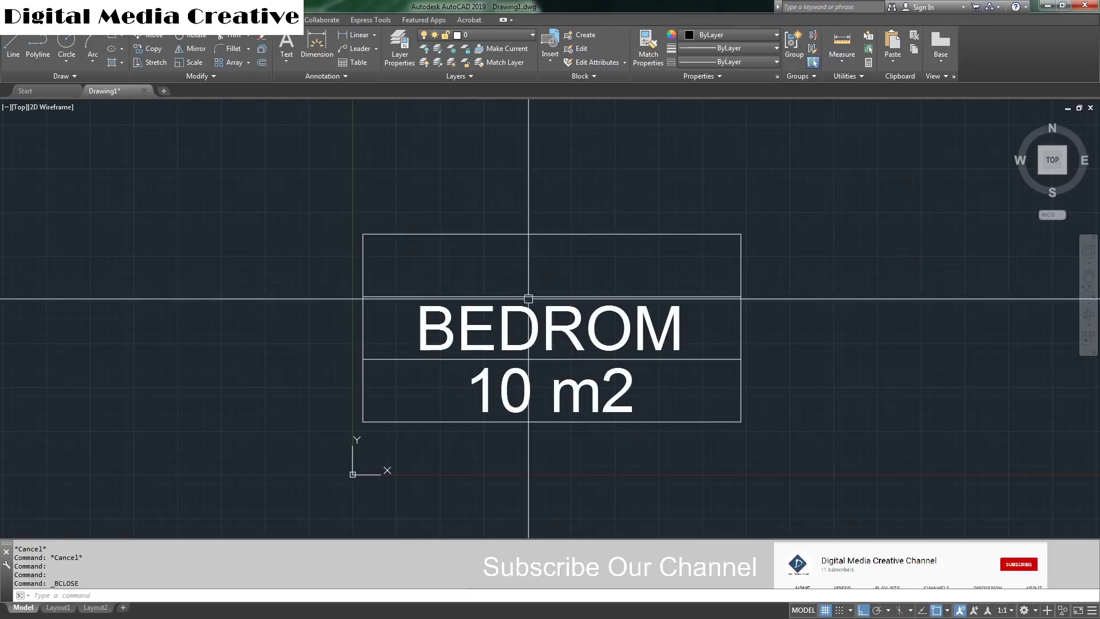
double_click(488, 306)
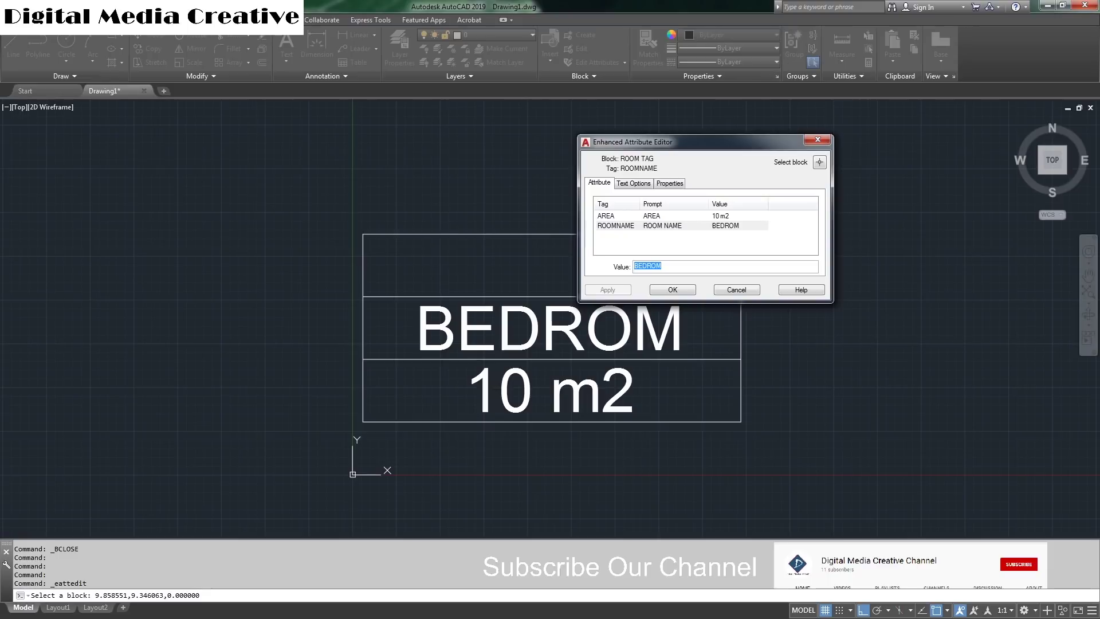
key(Escape)
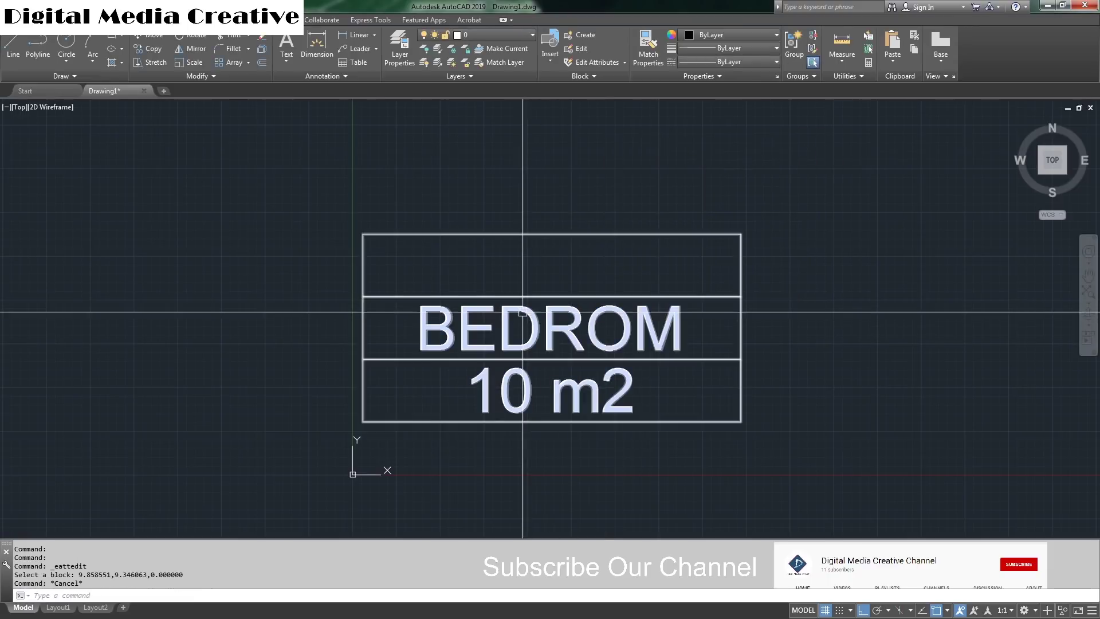
Run ATTSYNC on the selected ROOM TAG block and confirm with Y so 1111 appears.
key(Escape)
key(Escape)
text(ATT)
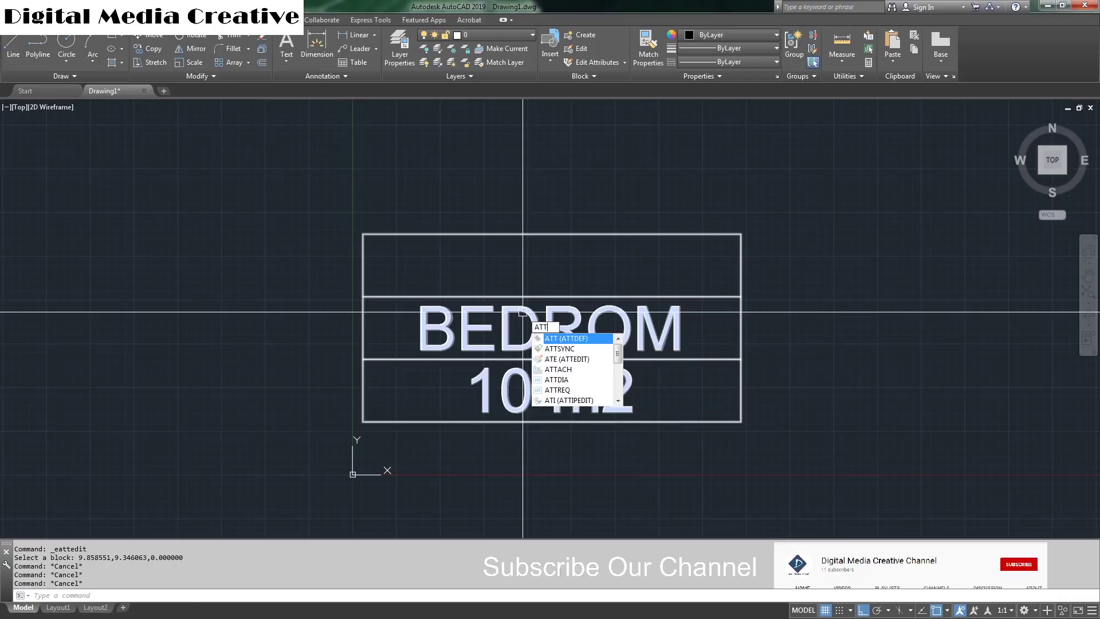
text(SYNC)
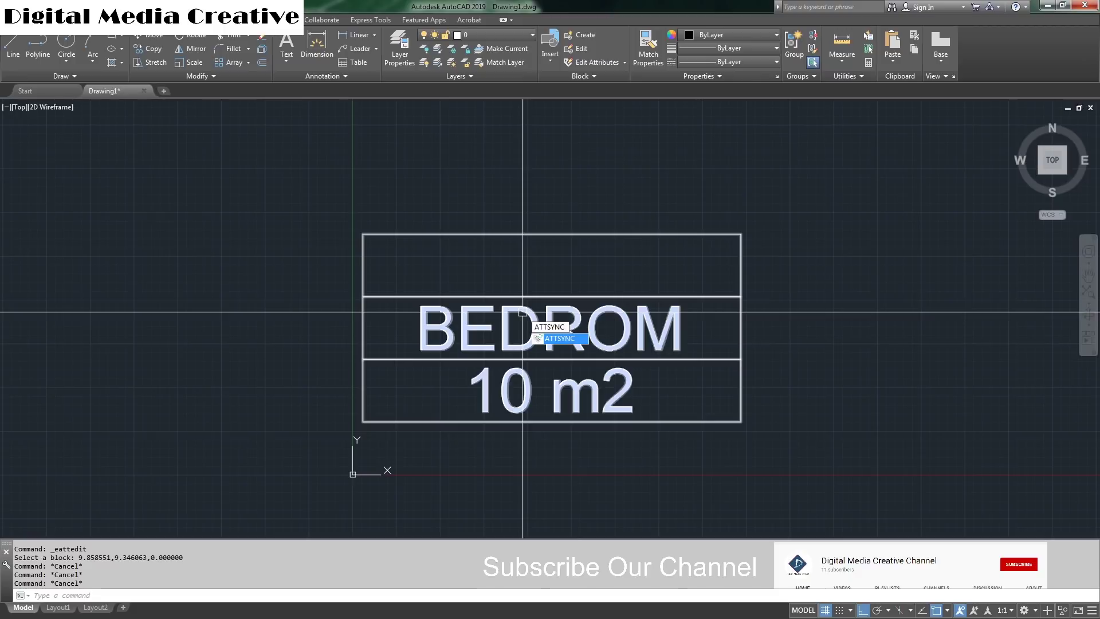
key(Return)
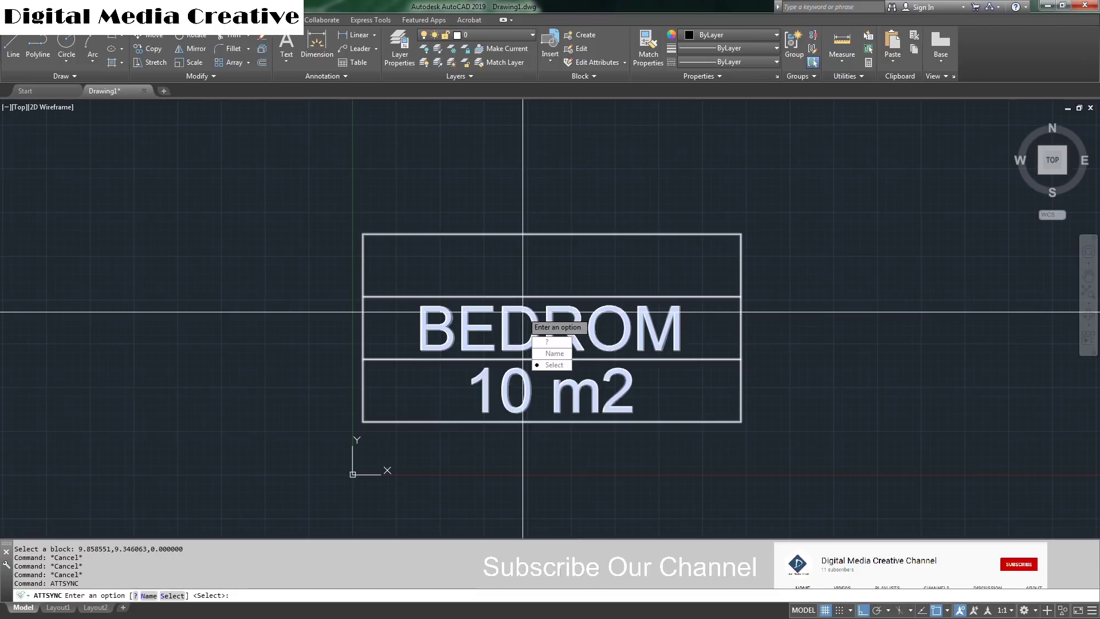
key(Down)
key(Down)
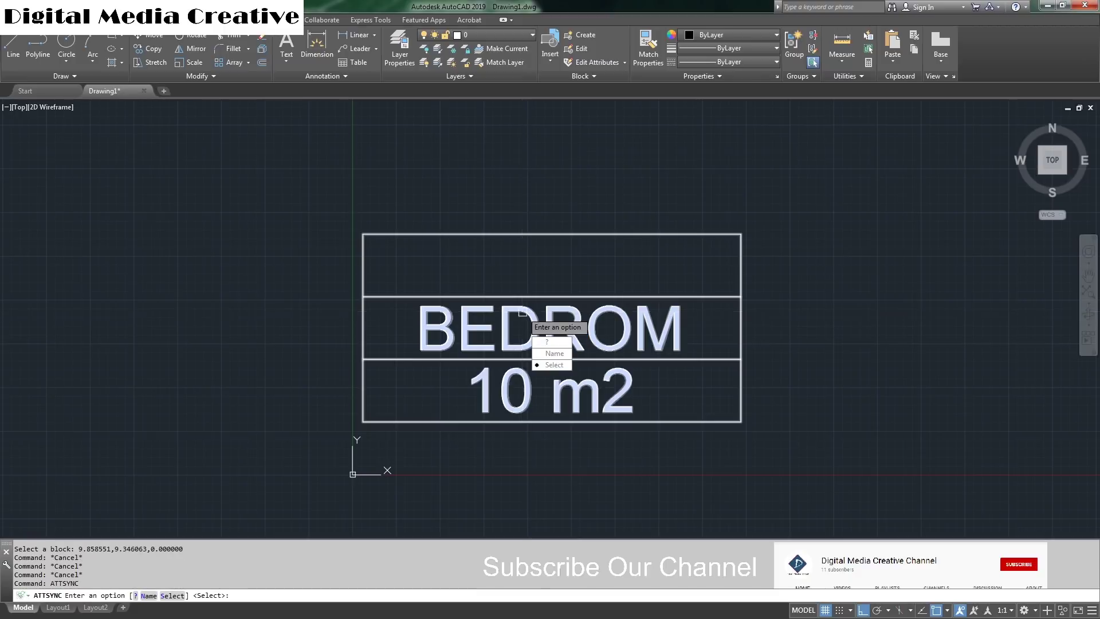
key(Return)
click(501, 231)
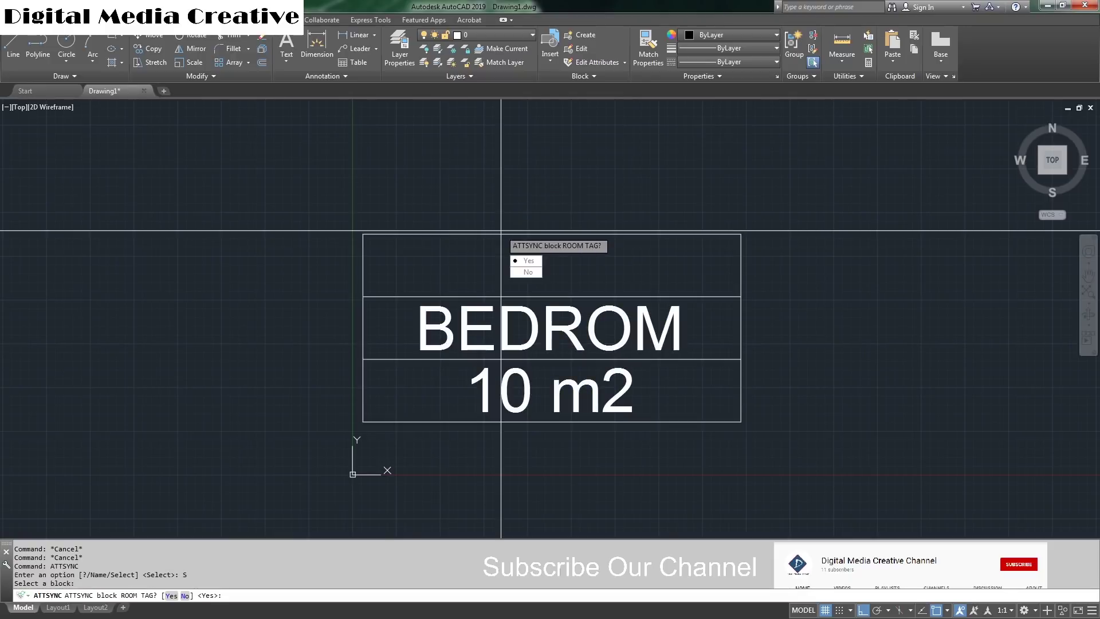
key(Down)
text(Y)
key(Return)
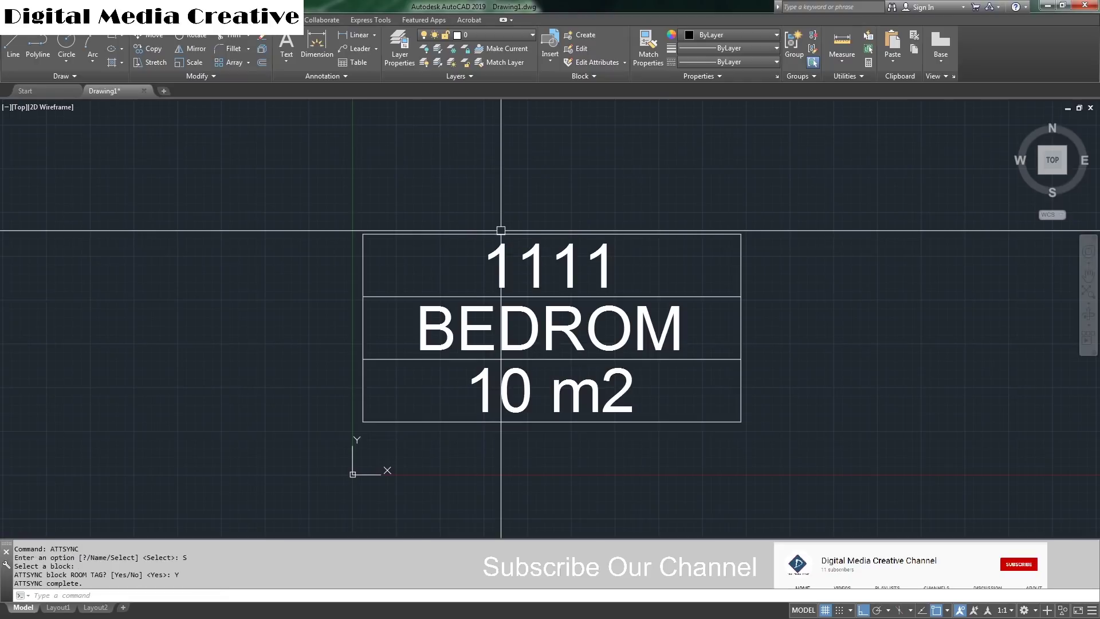
double_click(556, 260)
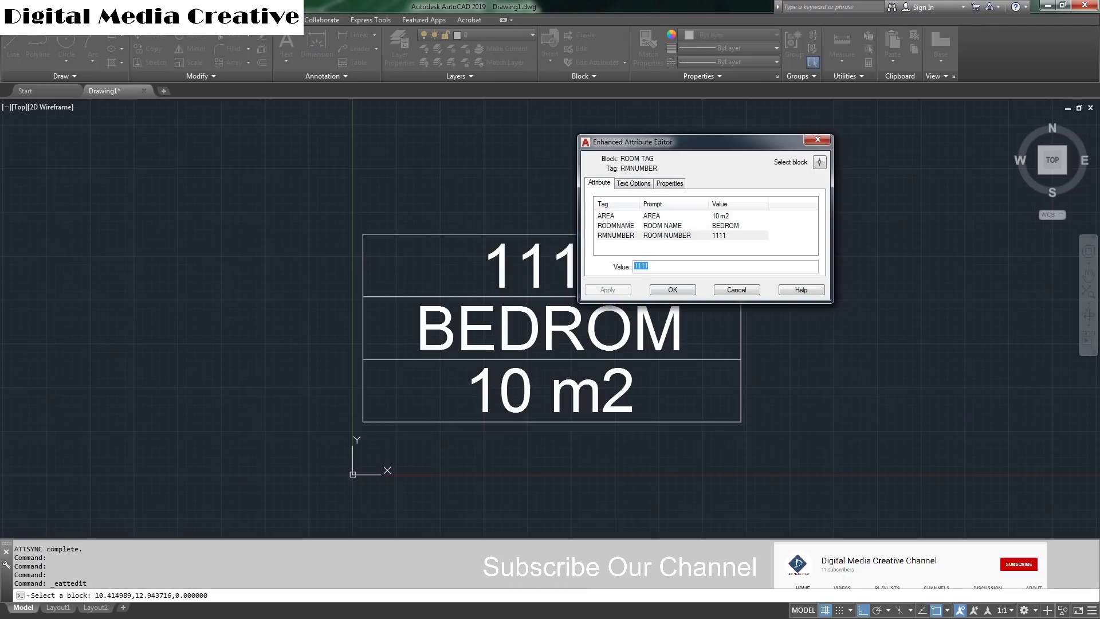
click(736, 289)
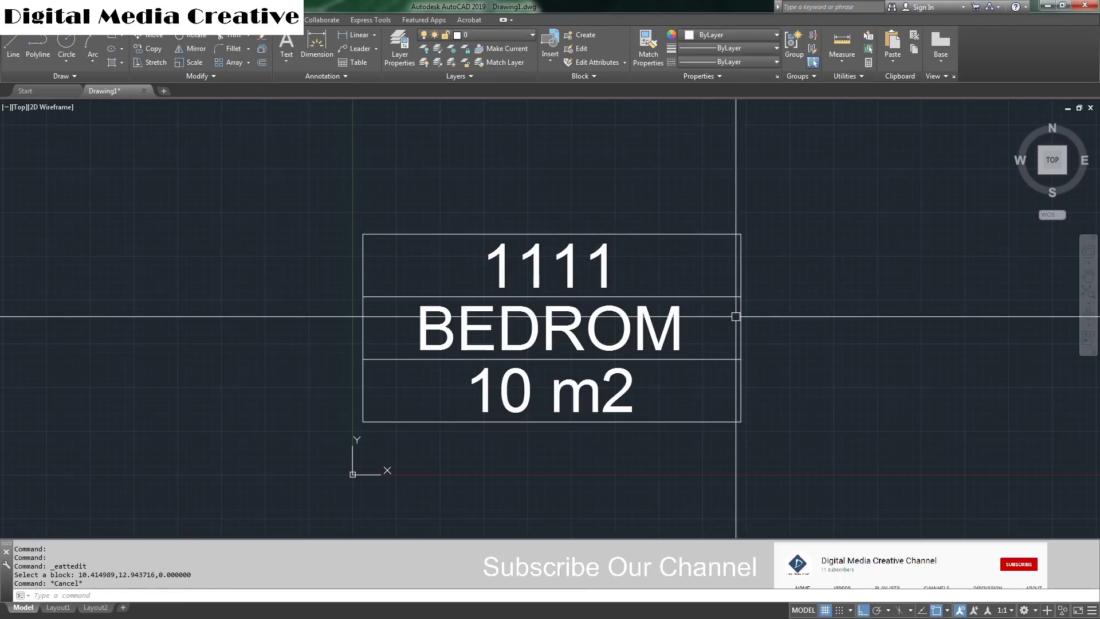
scroll(737, 314, down, 3)
click(658, 278)
click(688, 253)
middle_drag(688, 252, 668, 250)
key(Escape)
key(Escape)
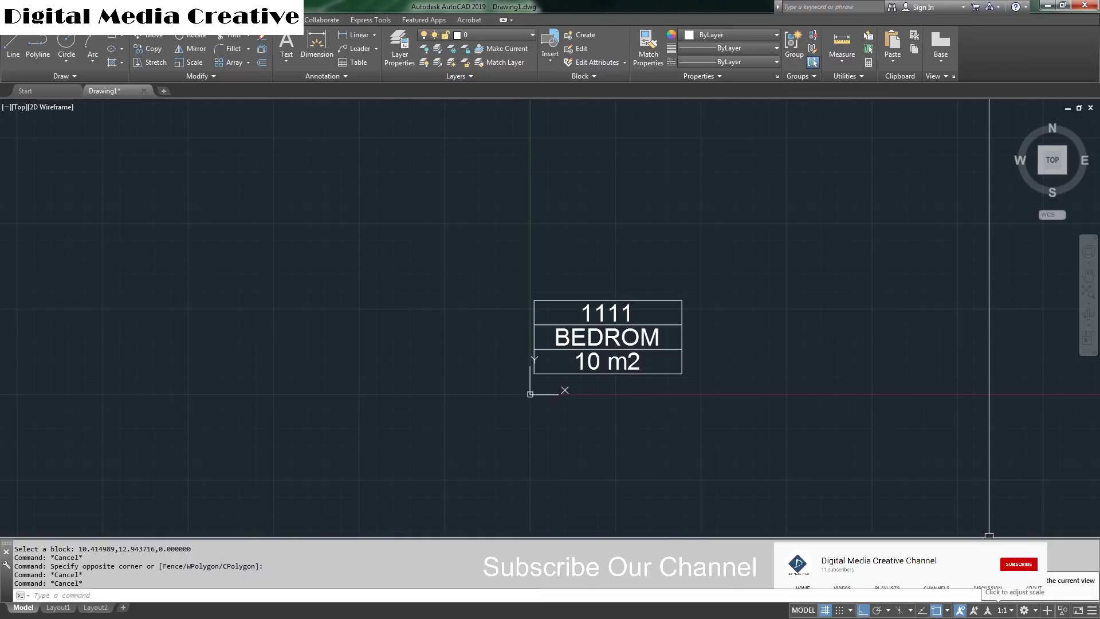
scroll(670, 286, up, 2)
middle_drag(670, 300, 671, 294)
click(688, 228)
click(651, 294)
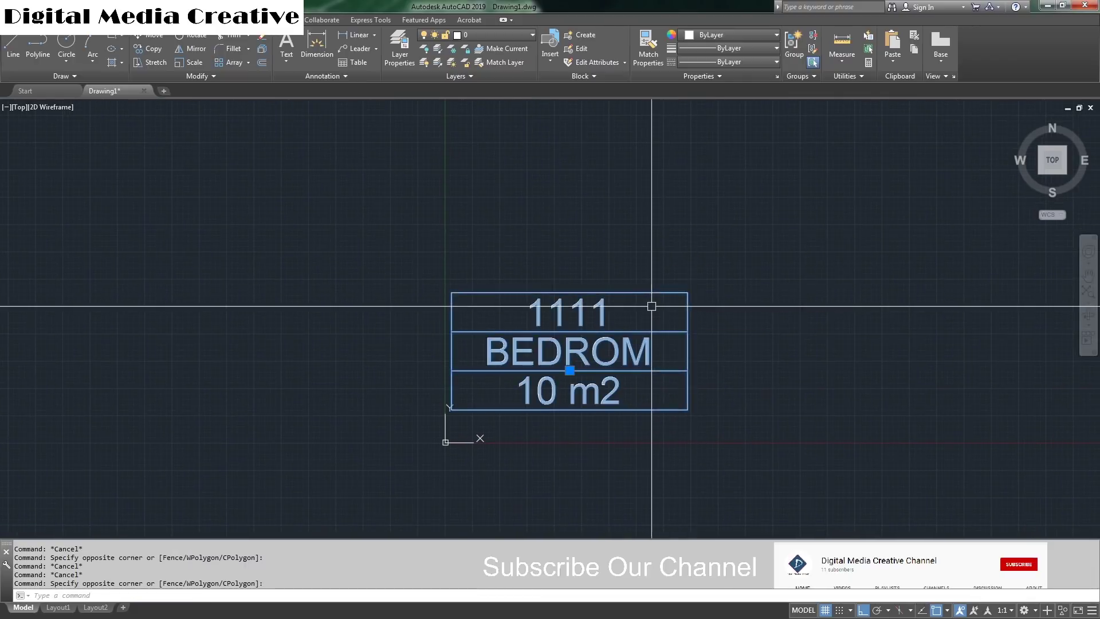
scroll(572, 361, down, 2)
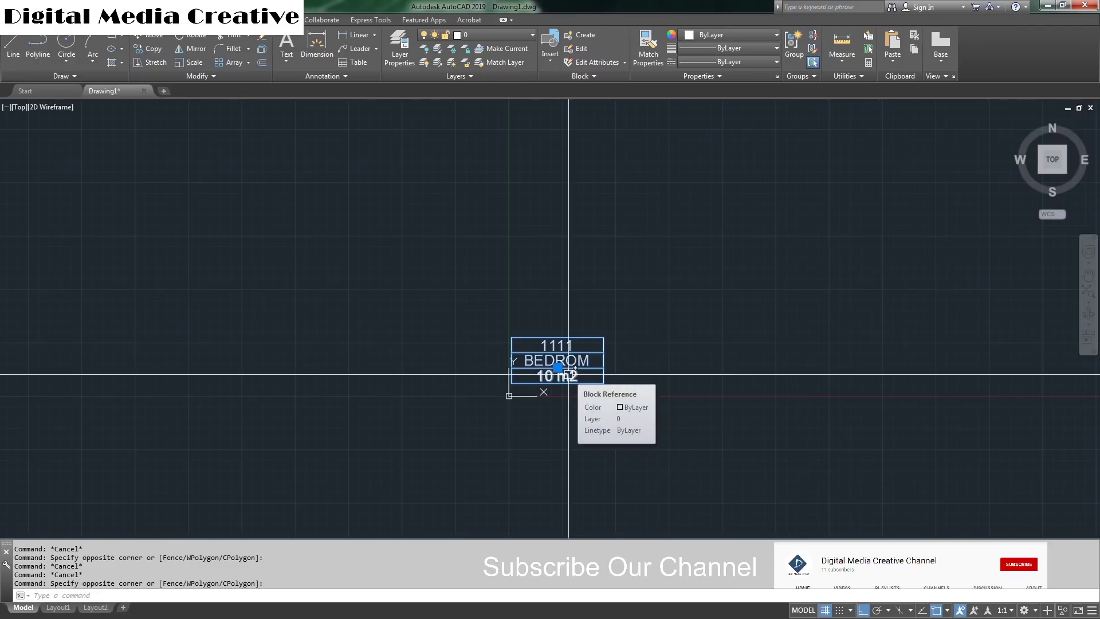
Set the ROOM TAG block's Scale X, Y and Z to 10 in Properties.
key(ctrl+1)
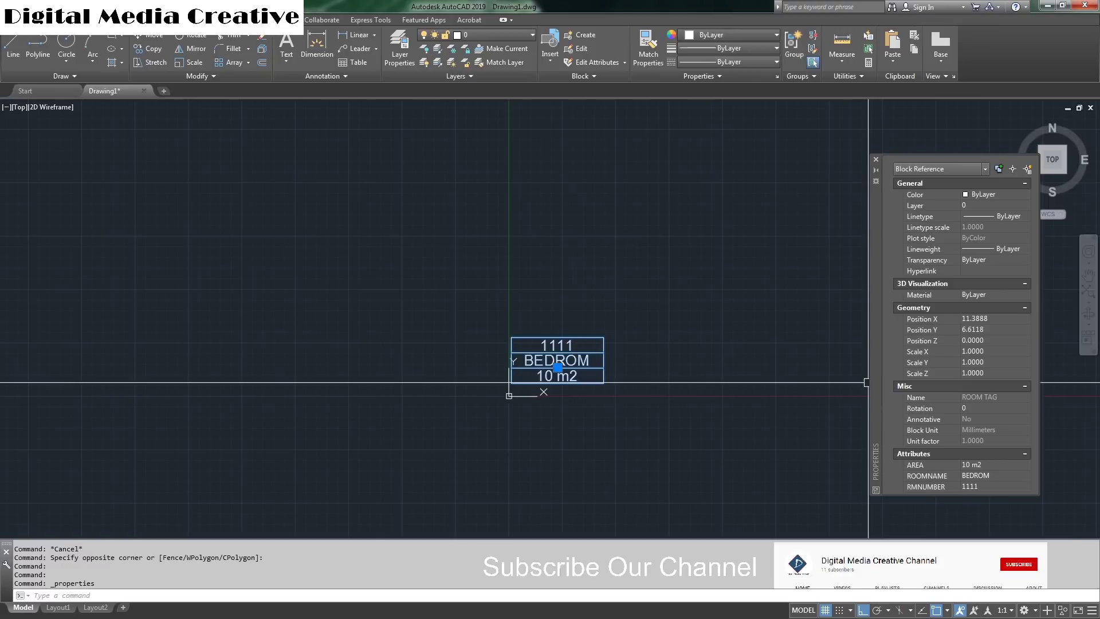
click(974, 351)
text(10)
key(Return)
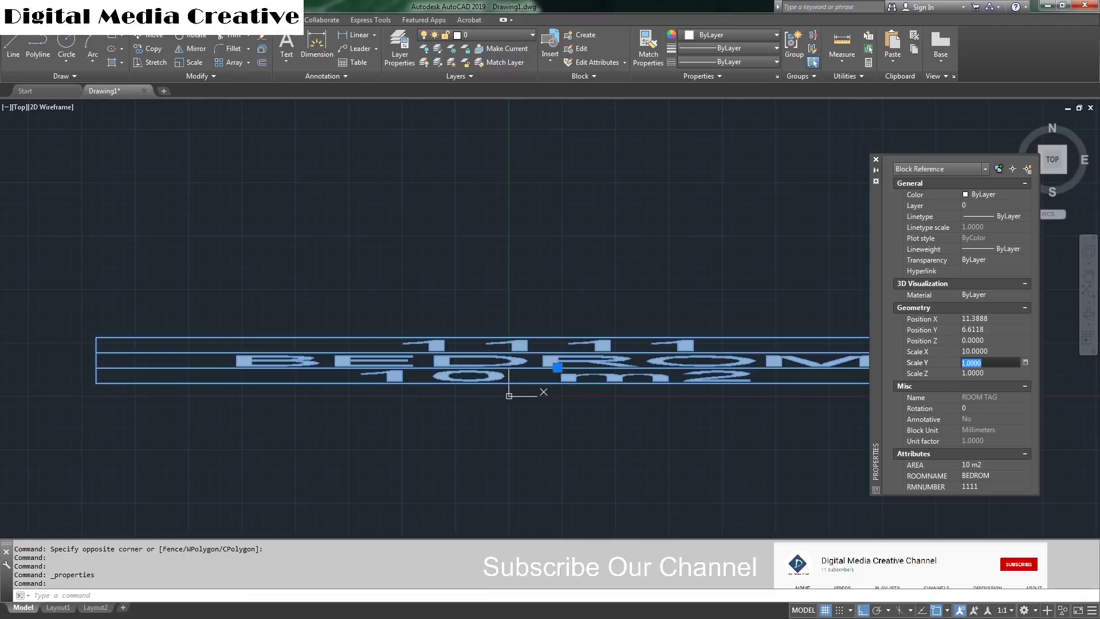
click(974, 362)
text(10)
key(Tab)
text(10)
key(Return)
scroll(585, 365, down, 8)
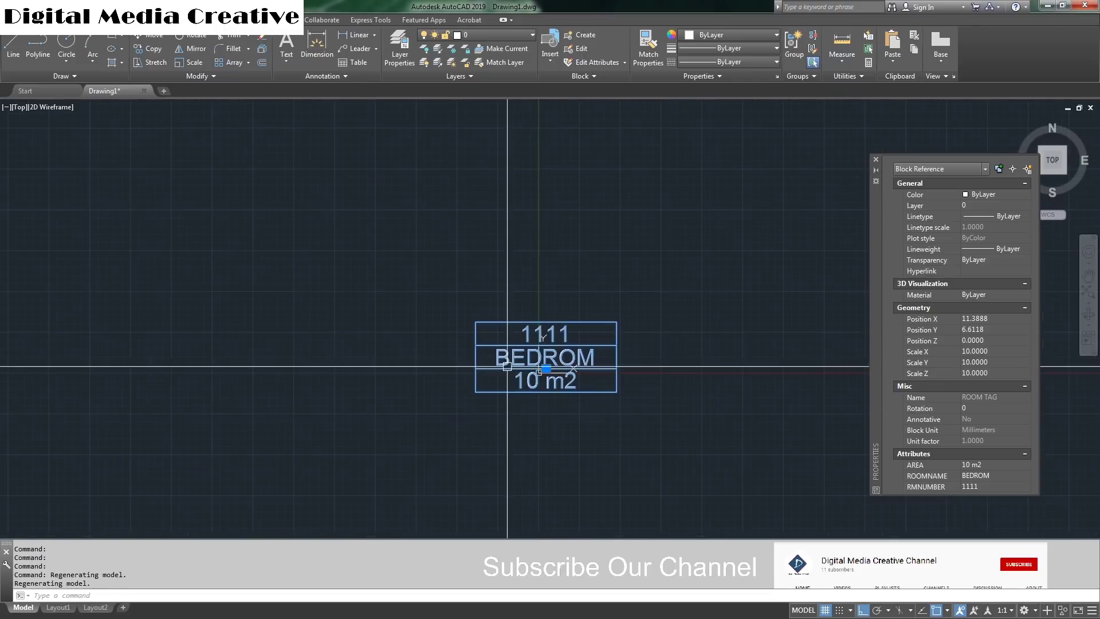
scroll(569, 314, up, 2)
key(Escape)
double_click(558, 314)
key(Escape)
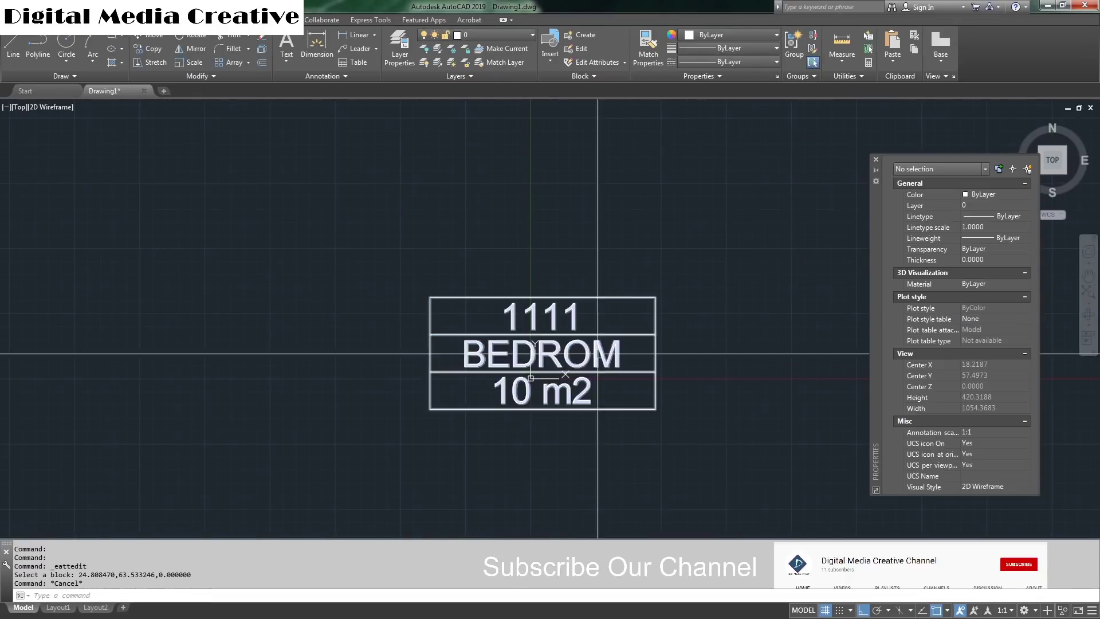
click(629, 299)
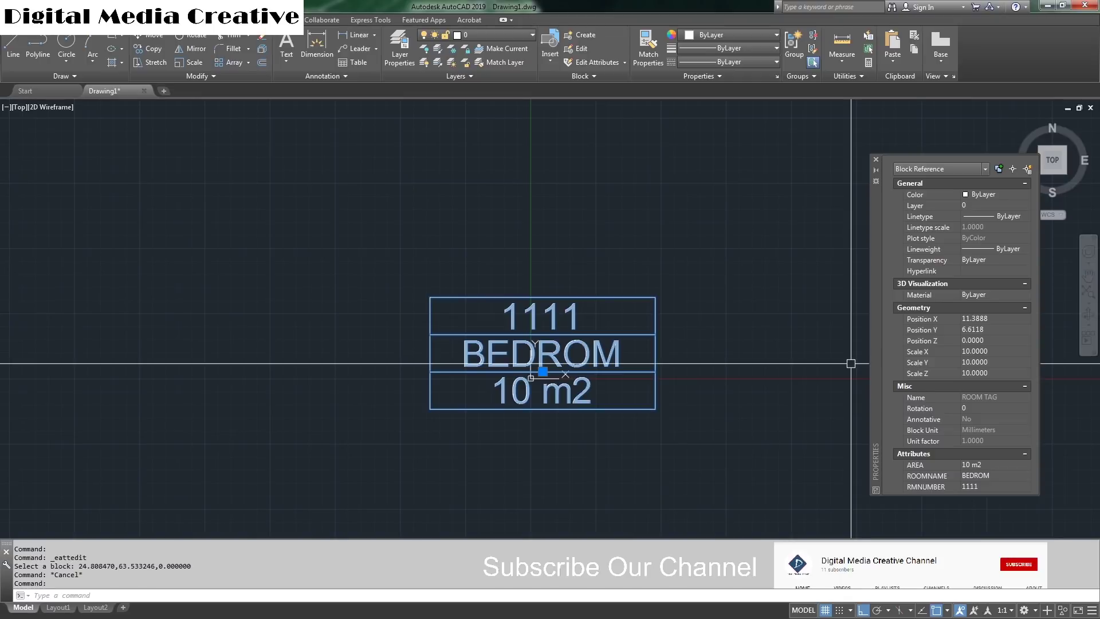